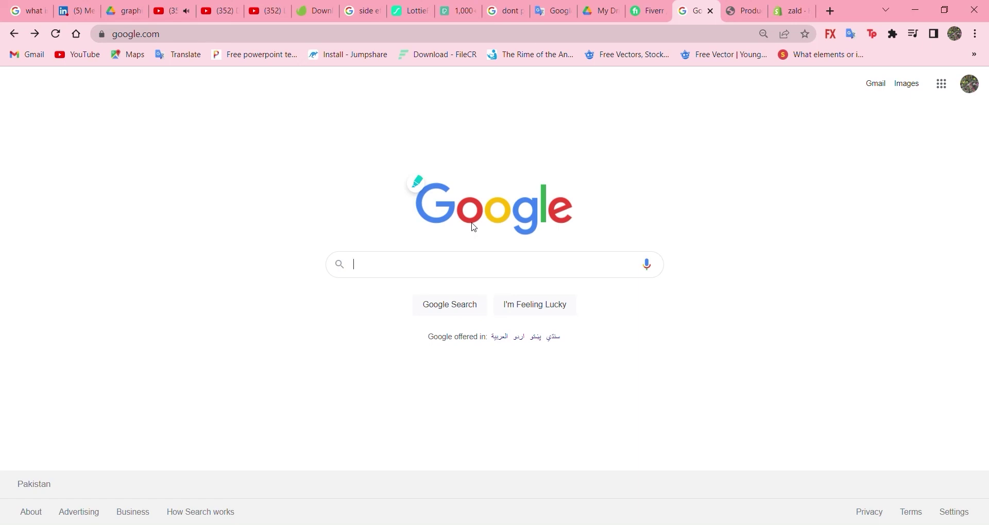
Step: Search Google for 'shopify' and follow the 'Shopify - Start Selling Online' ad link
text(shopify)
key(Return)
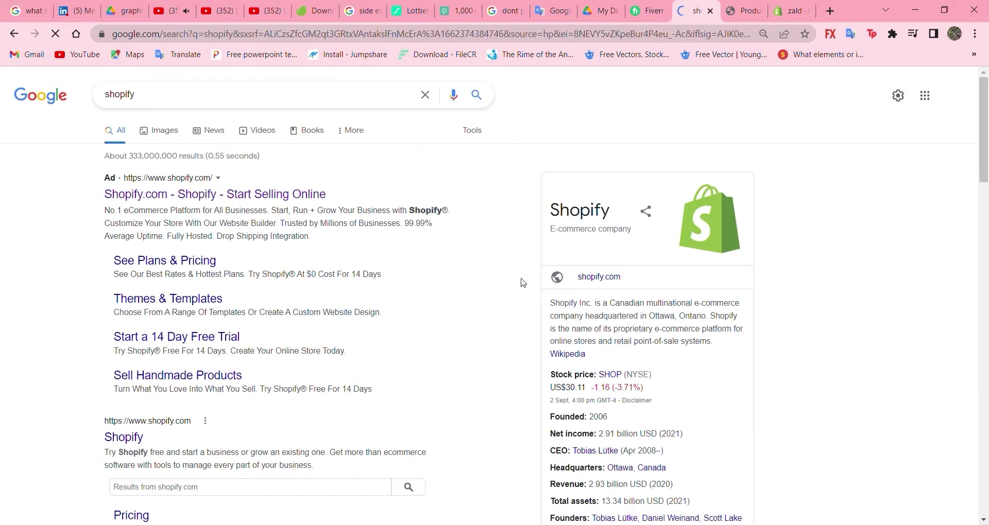
click(243, 212)
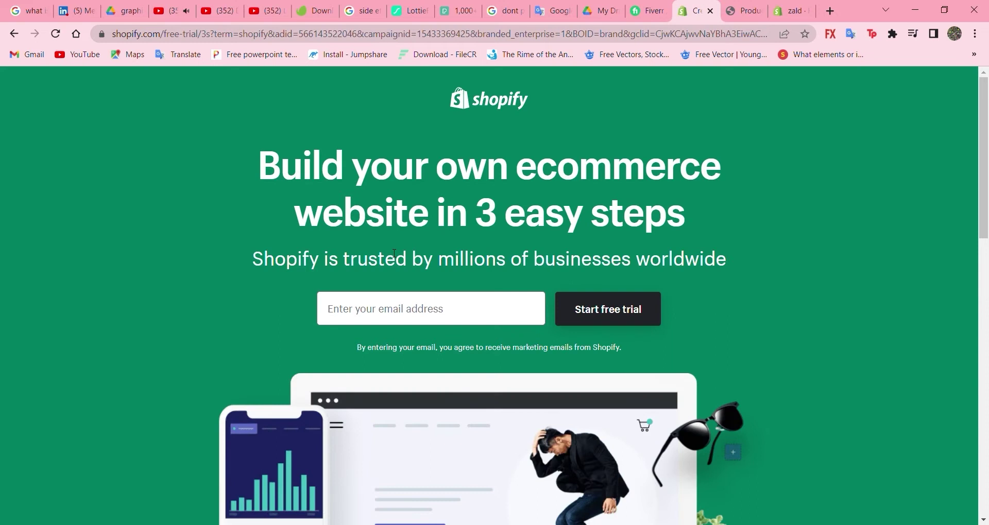
Step: Start a free trial with the saved e-mail address and name the store 'zald'
click(446, 321)
click(431, 346)
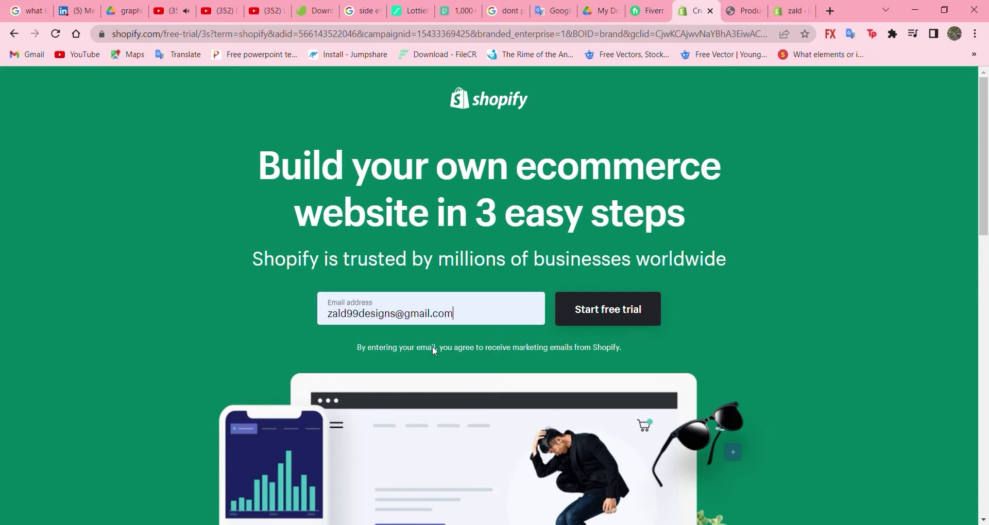
click(609, 309)
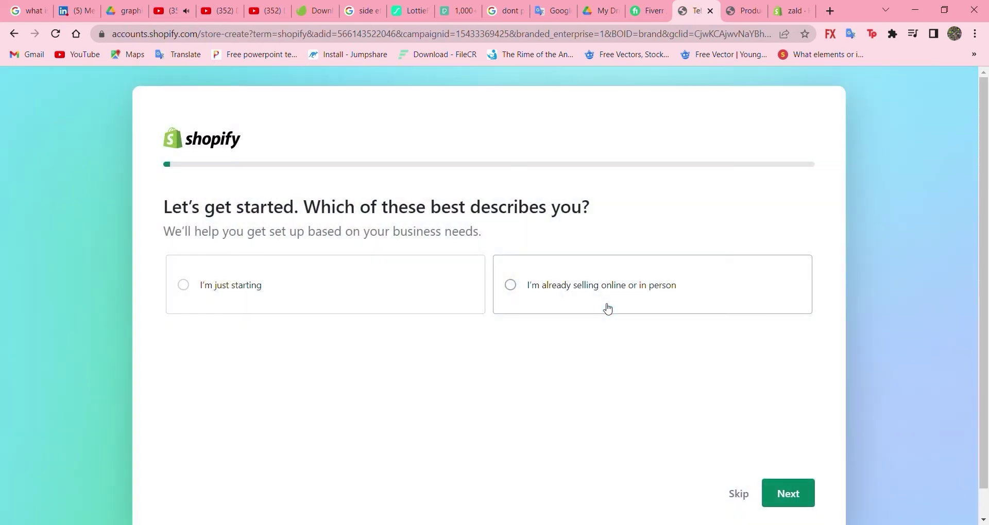
click(608, 309)
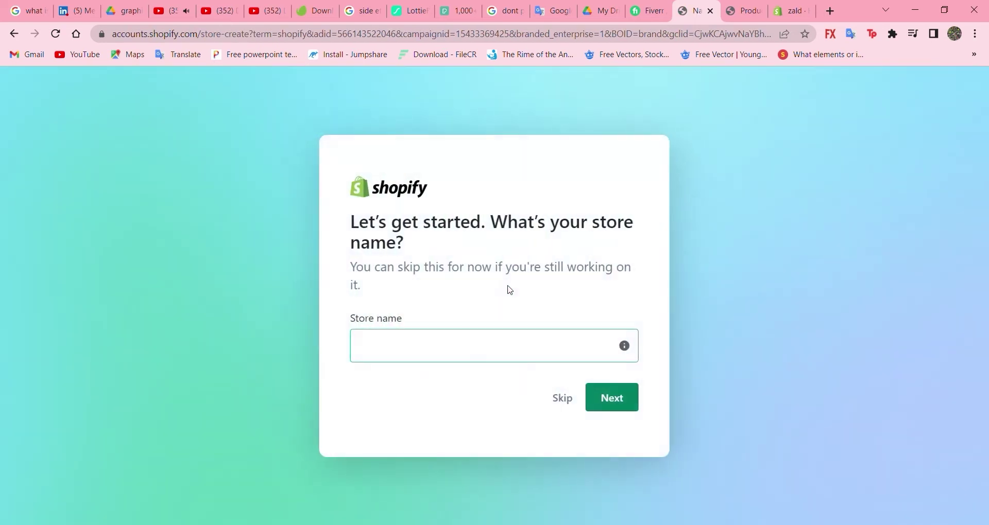
click(458, 354)
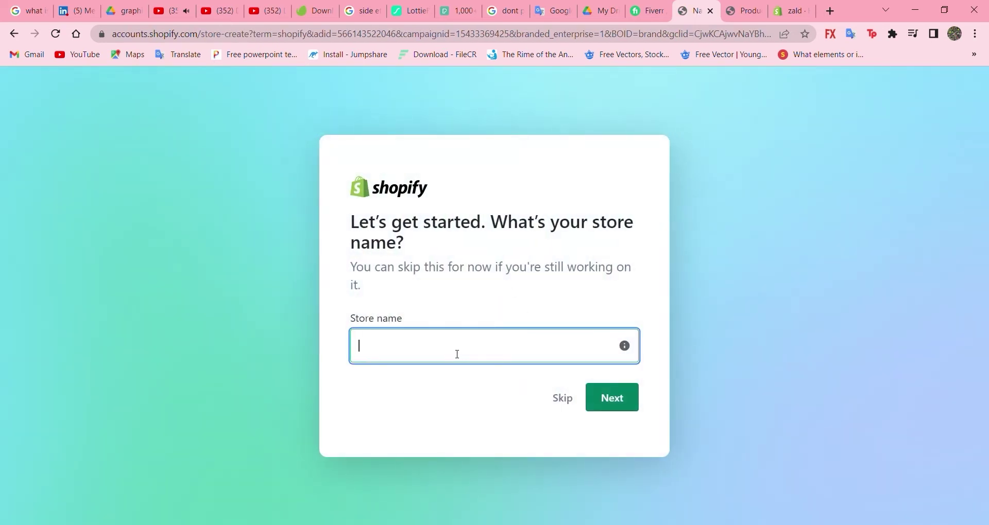
text(zald)
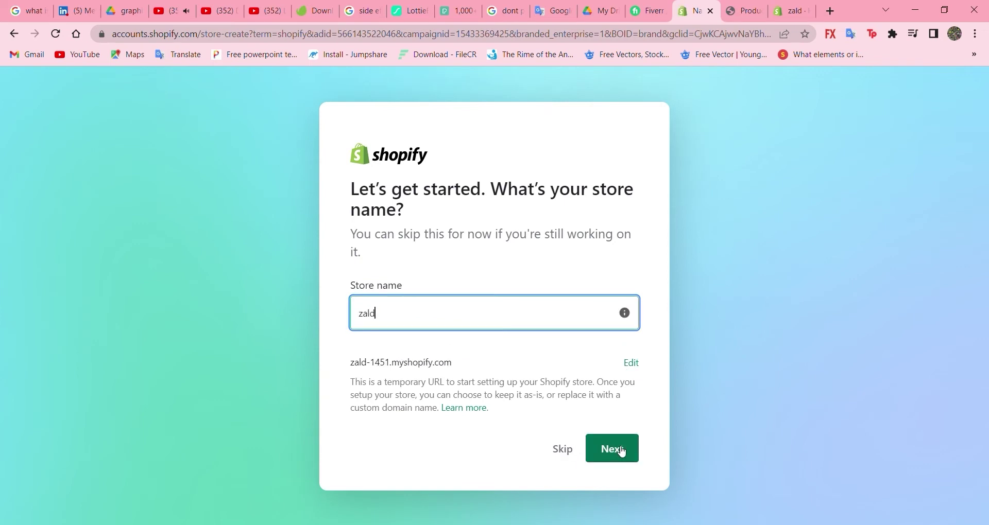
click(620, 450)
Step: Describe the business as just starting, selling through an online store, based in Pakistan
click(293, 293)
scroll(480, 406, down, 1)
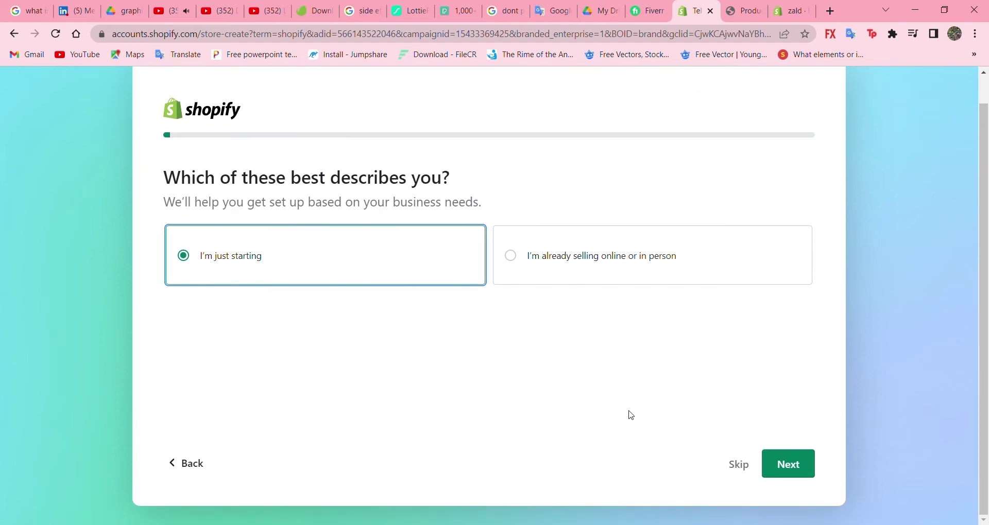
click(798, 470)
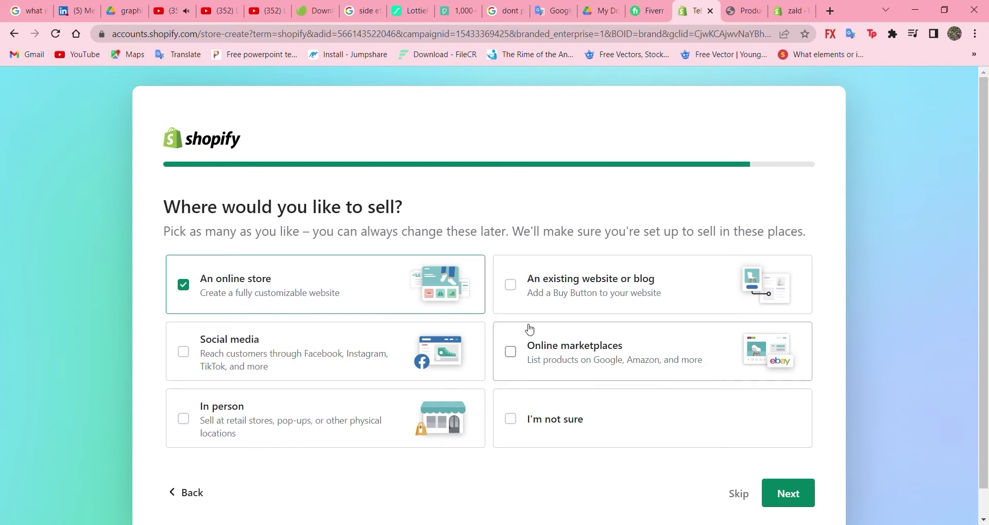
scroll(567, 361, down, 1)
click(785, 470)
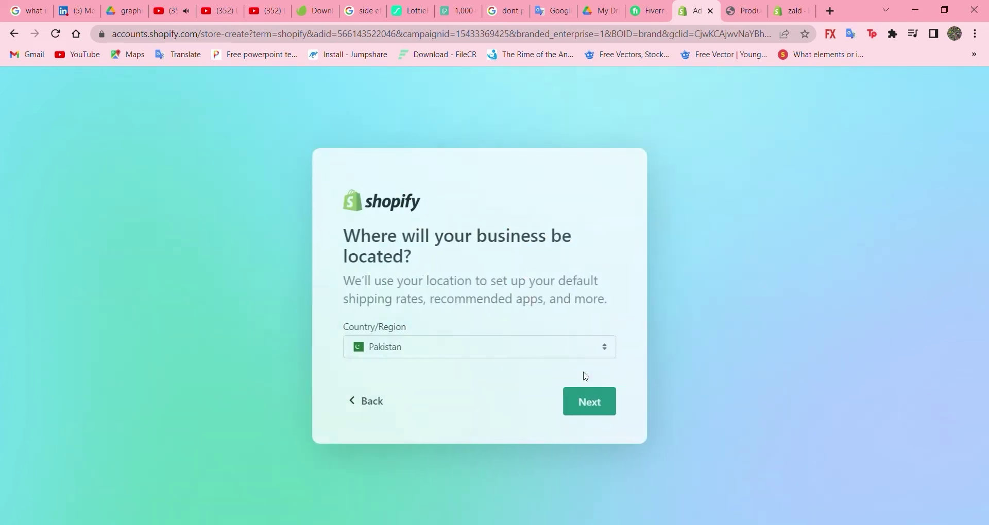
click(614, 408)
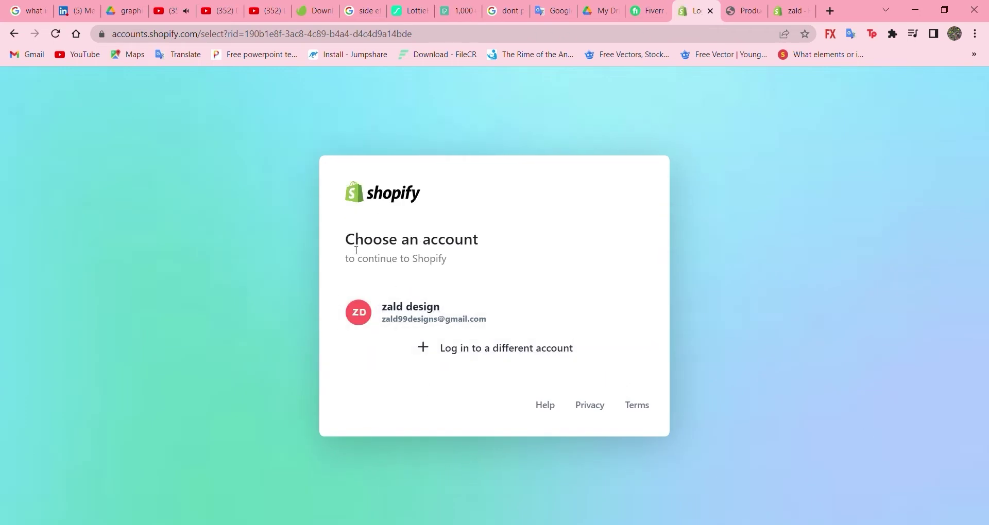
drag(355, 250, 482, 242)
Step: Continue with the existing account and let the zald store admin Home load
click(492, 250)
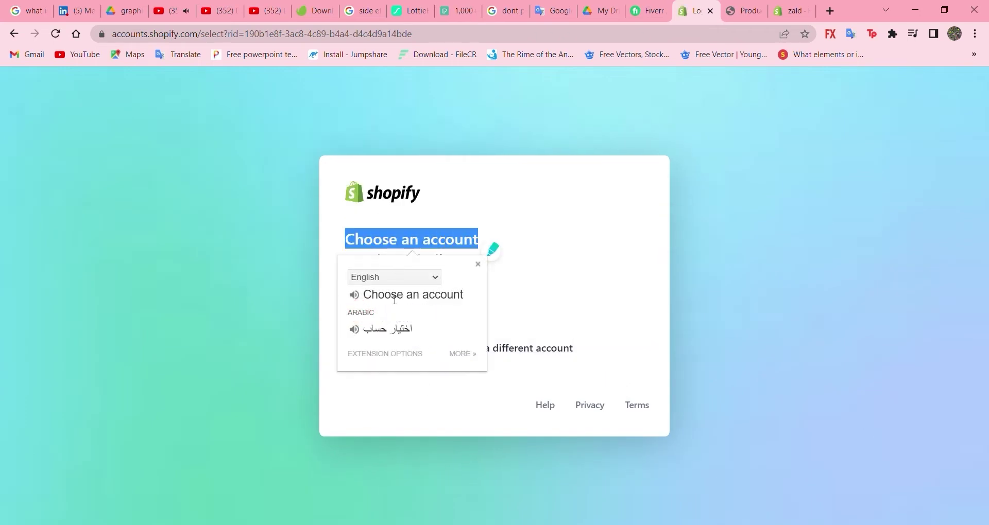
click(516, 301)
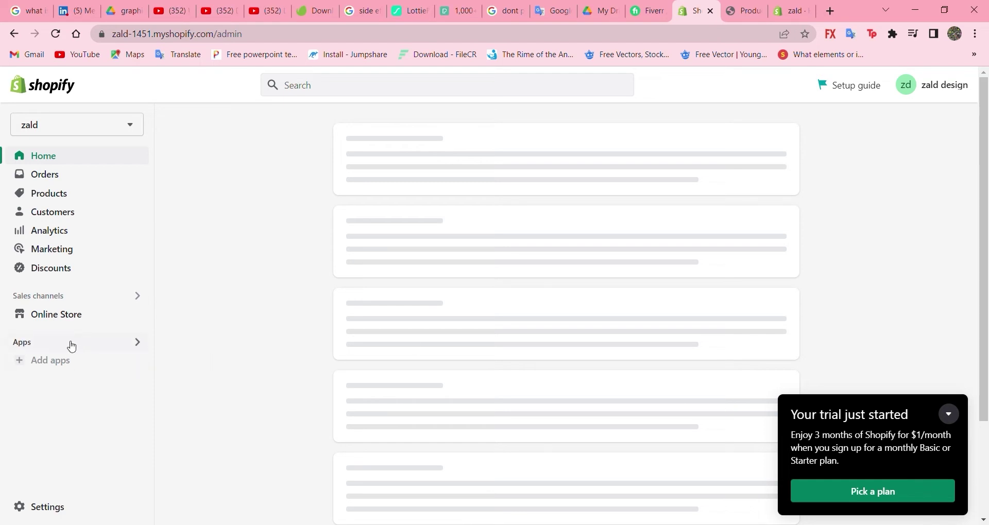
scroll(306, 198, down, 7)
scroll(305, 198, up, 7)
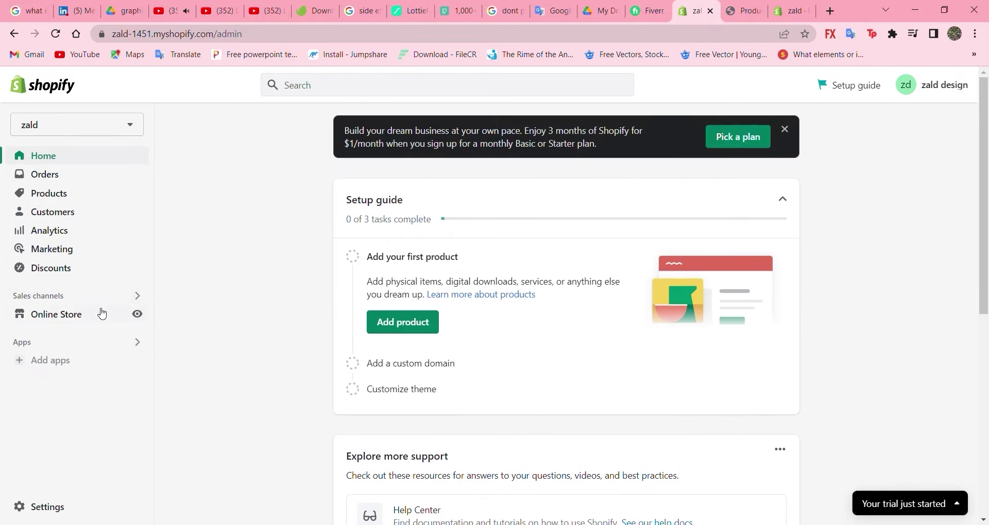
click(68, 344)
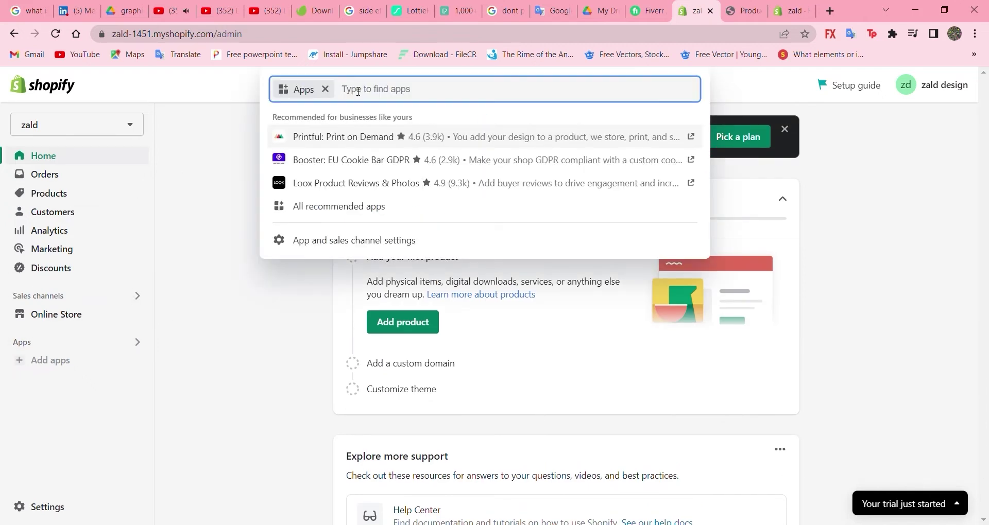
Step: Search the App Store for 'wishlist plus' and open the Wishlist Plus app page
text(wishli)
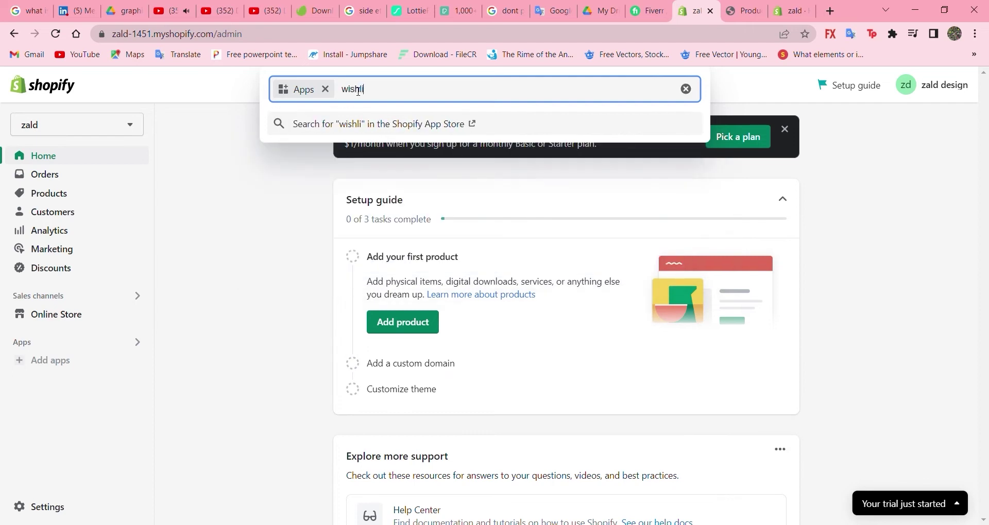
text(st plus)
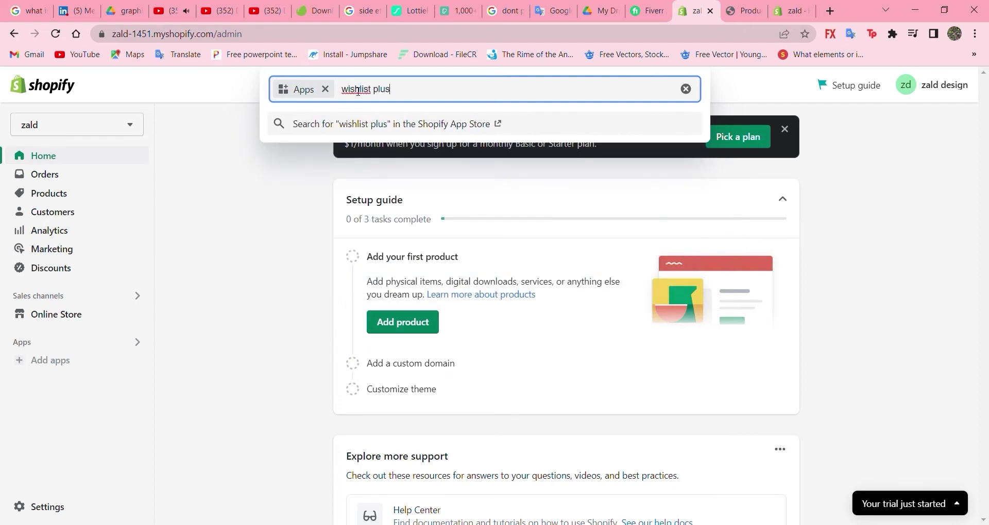
key(Return)
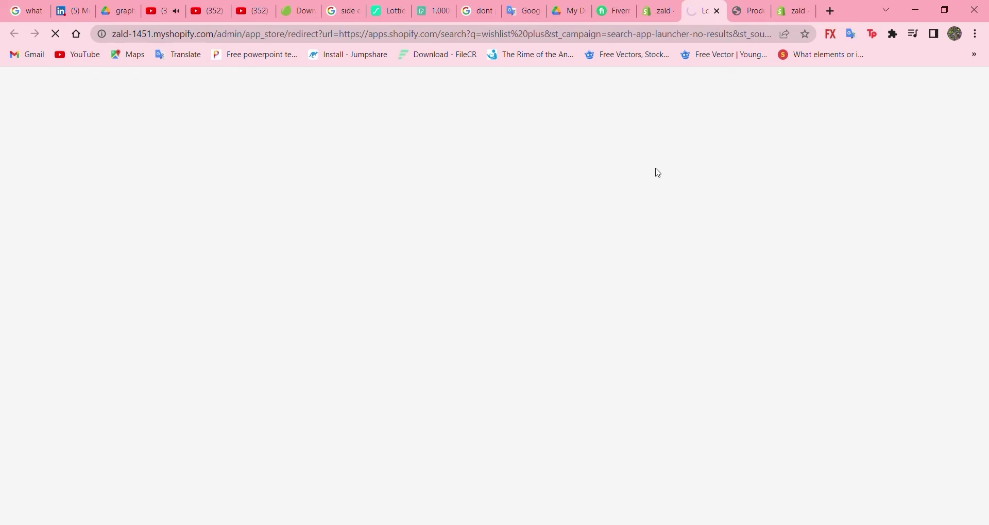
scroll(658, 173, down, 3)
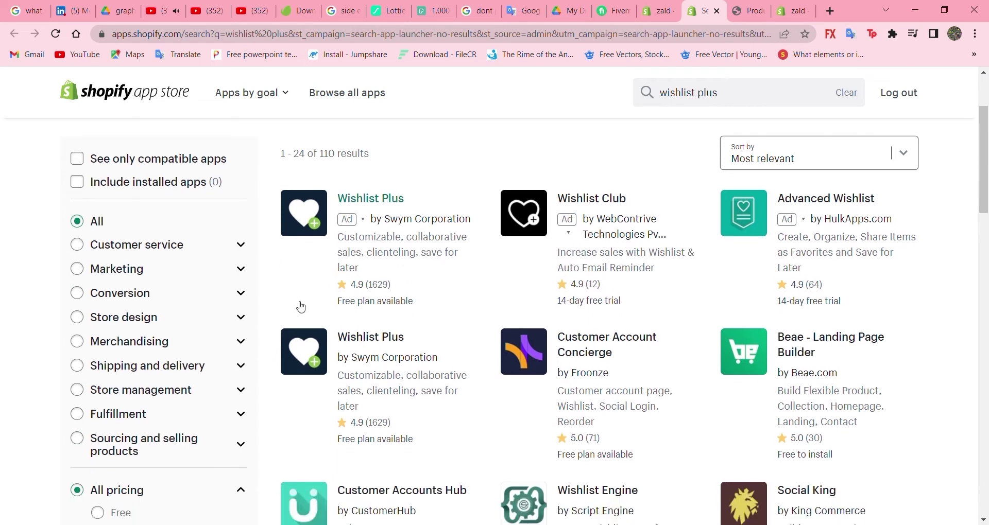
click(359, 224)
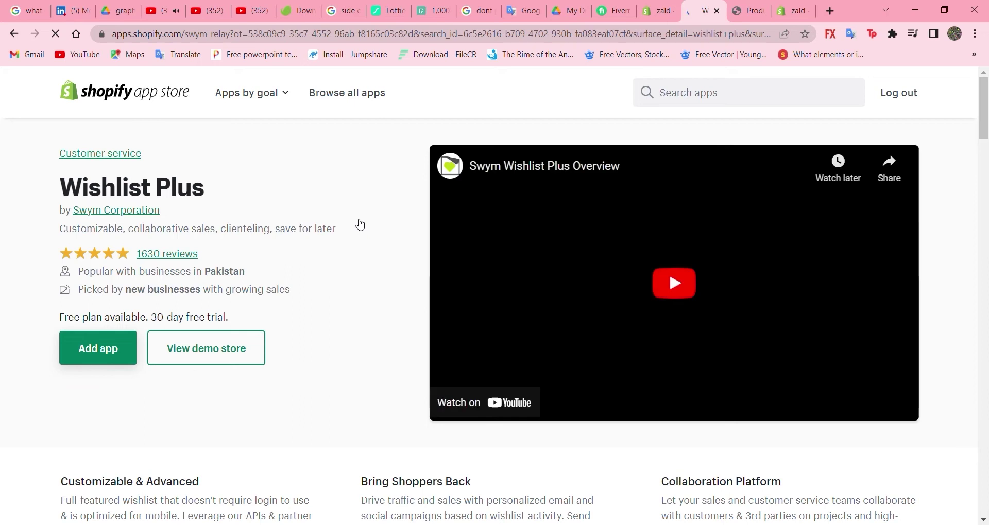
Step: Review the Wishlist Plus listing and add the app to the zald store
scroll(358, 225, down, 12)
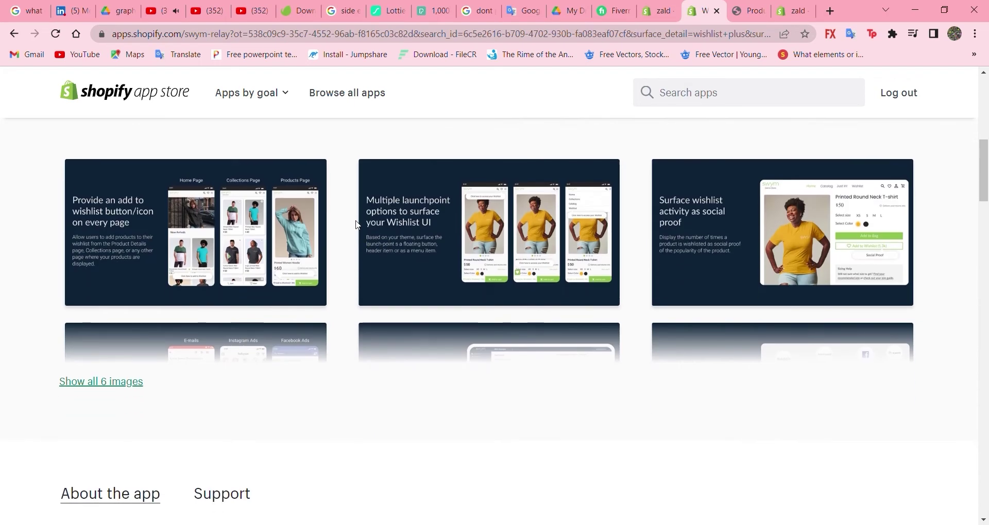
scroll(359, 225, down, 12)
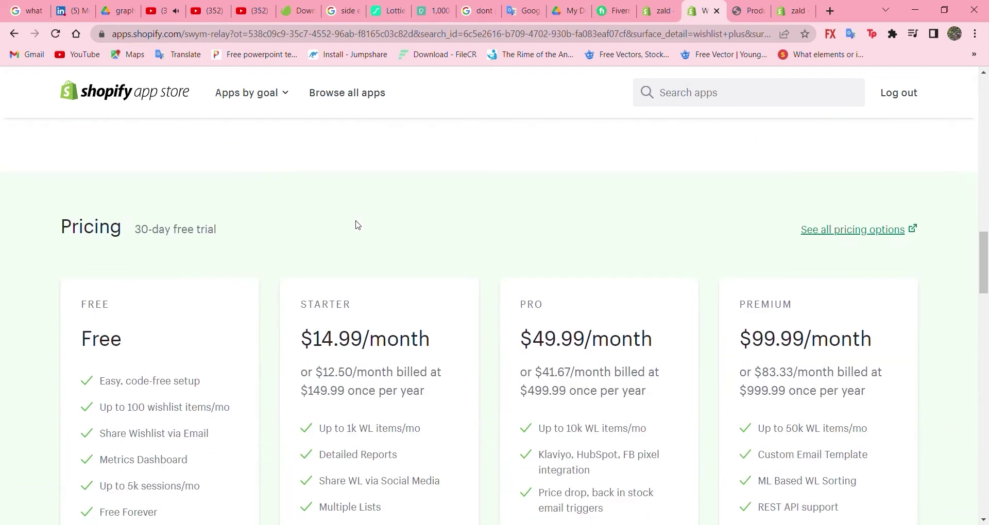
scroll(358, 225, down, 1)
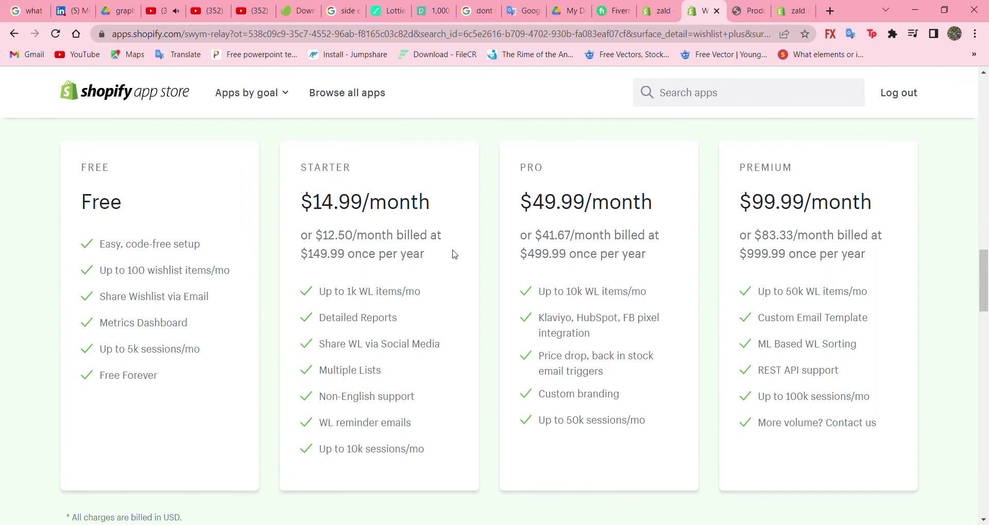
scroll(592, 356, down, 8)
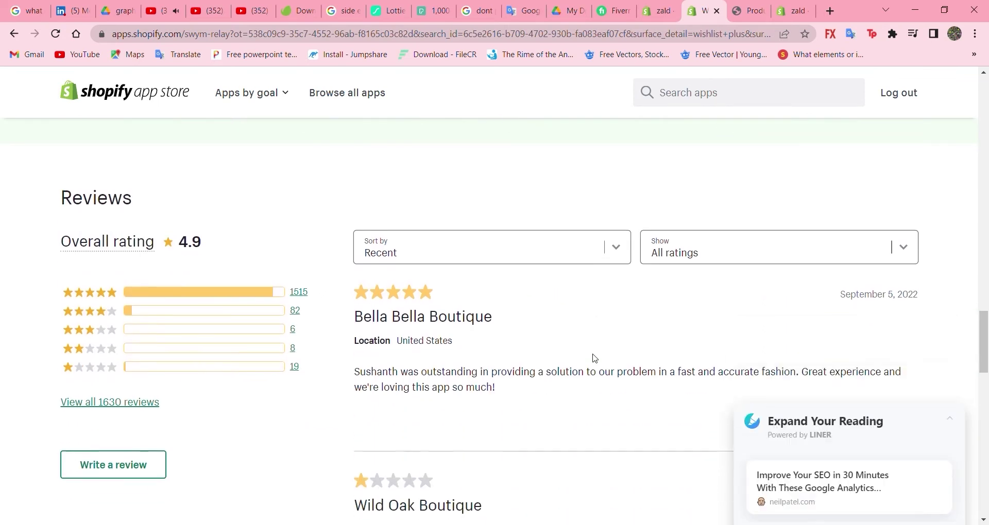
scroll(299, 383, down, 7)
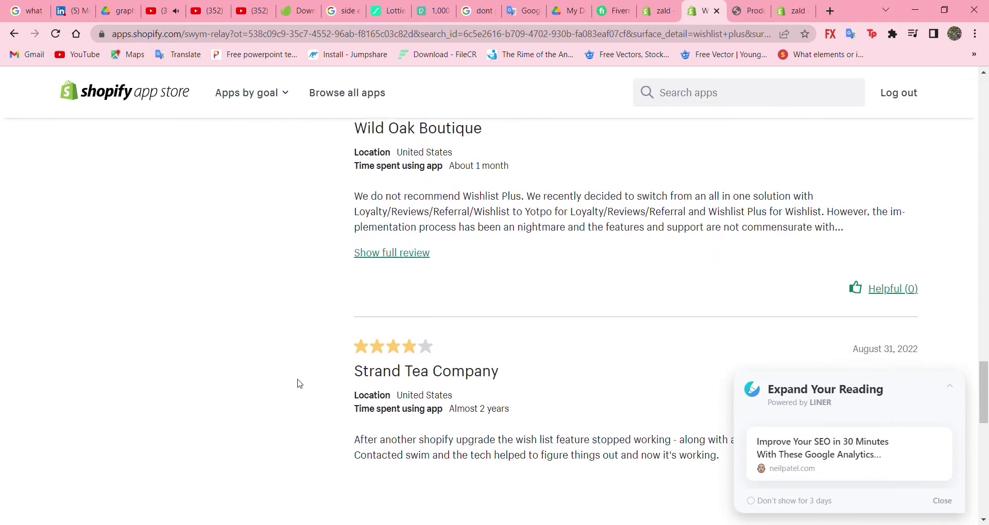
scroll(299, 384, up, 5)
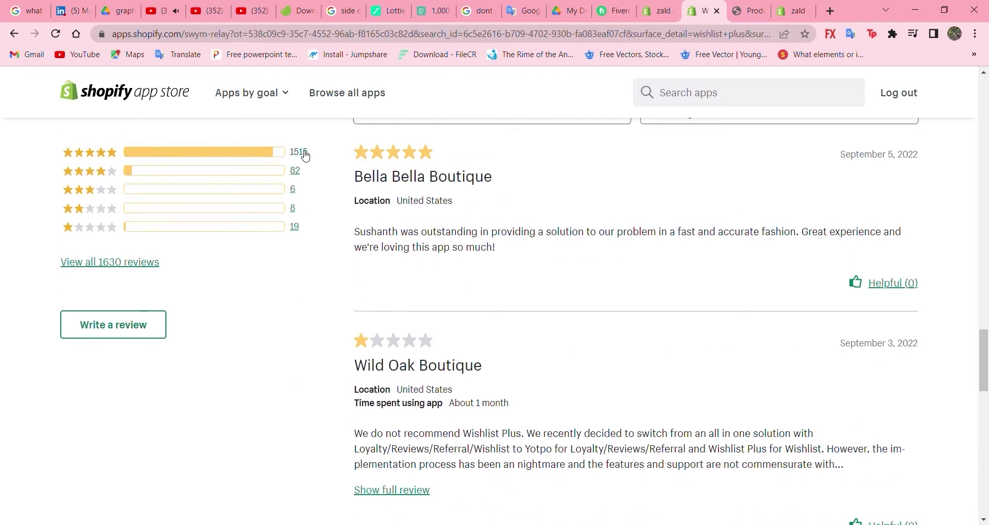
scroll(350, 290, down, 10)
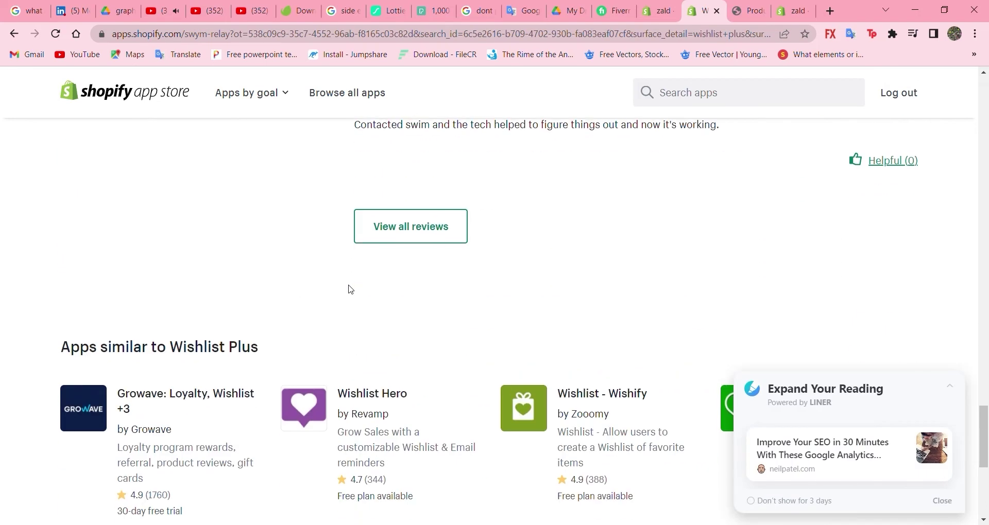
scroll(351, 289, up, 5)
scroll(350, 290, up, 15)
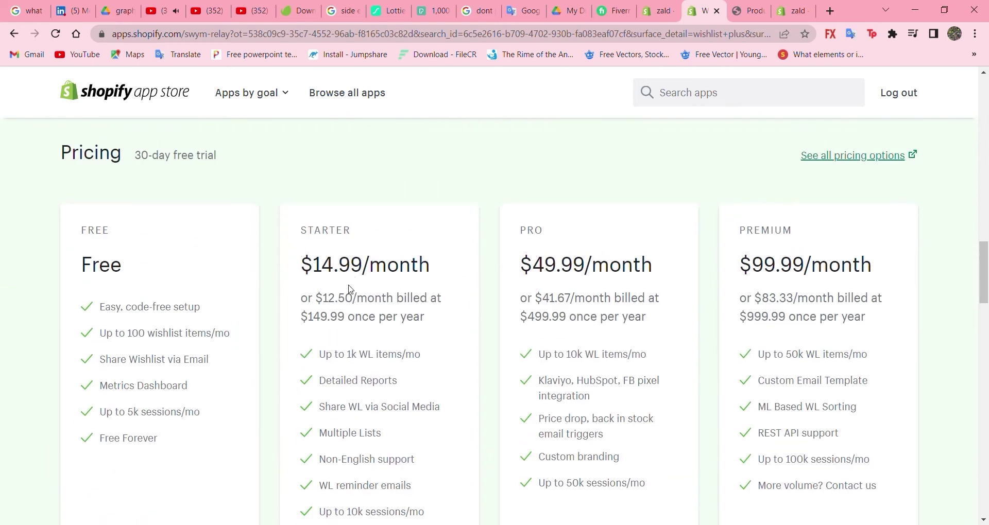
scroll(350, 290, up, 8)
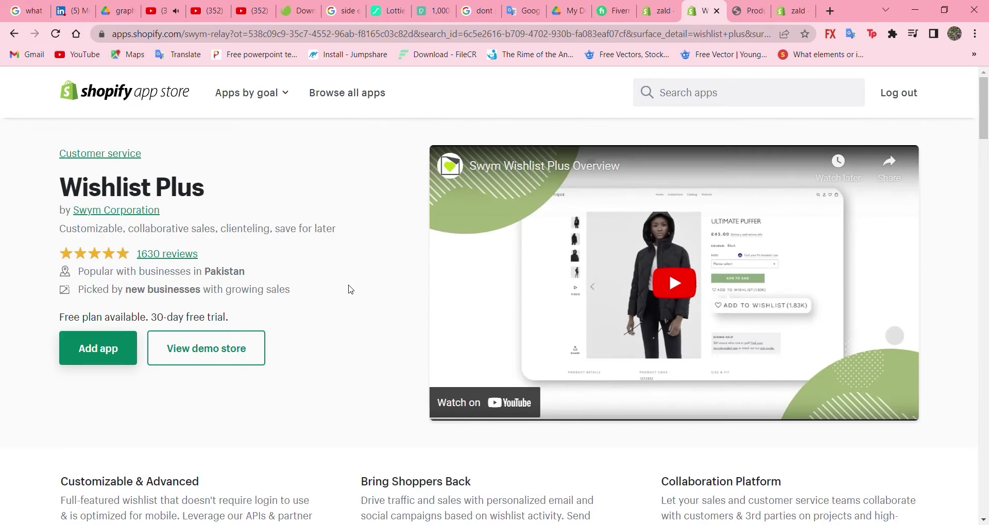
click(101, 352)
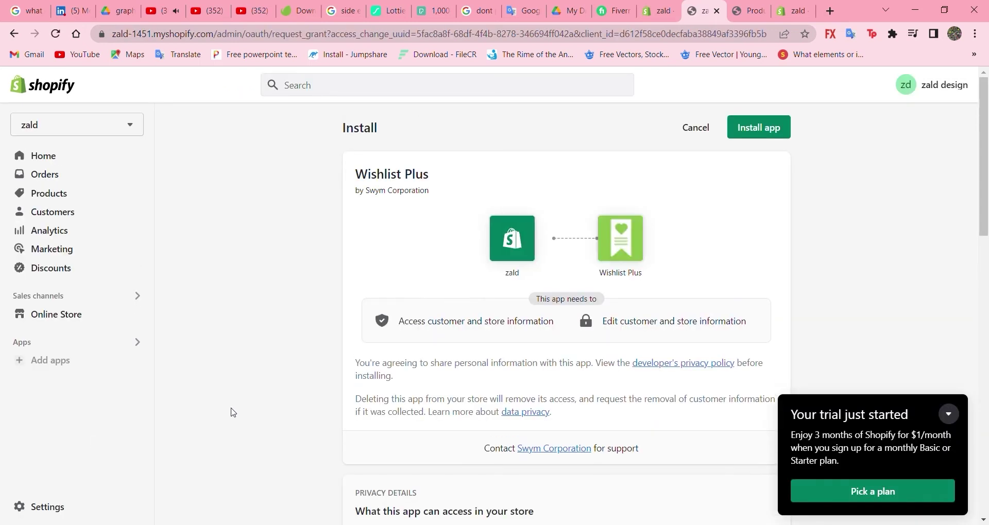
Step: Approve the Wishlist Plus installation on the store's install page
scroll(523, 374, down, 2)
scroll(524, 373, up, 2)
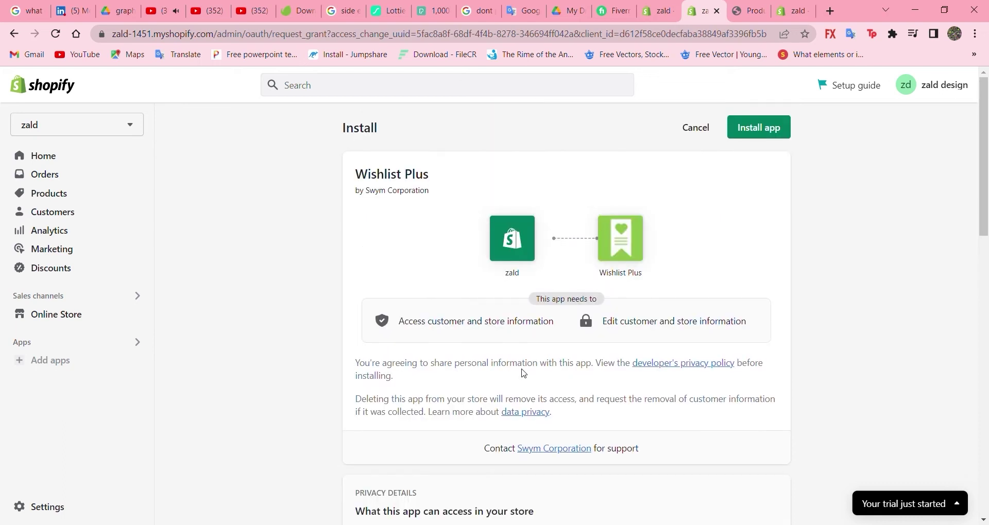
click(767, 129)
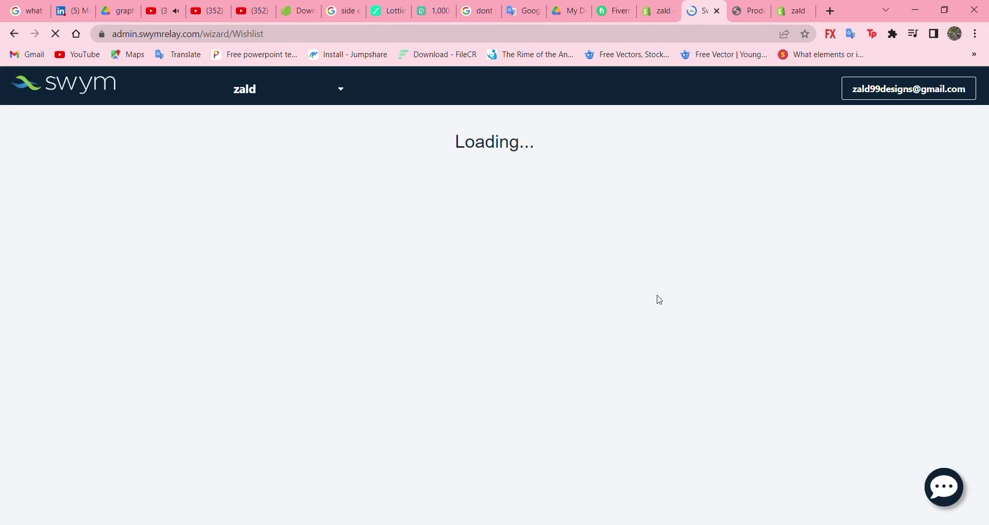
Step: Enter the owner's name and contact e-mail, then submit the details
click(375, 201)
text(zald)
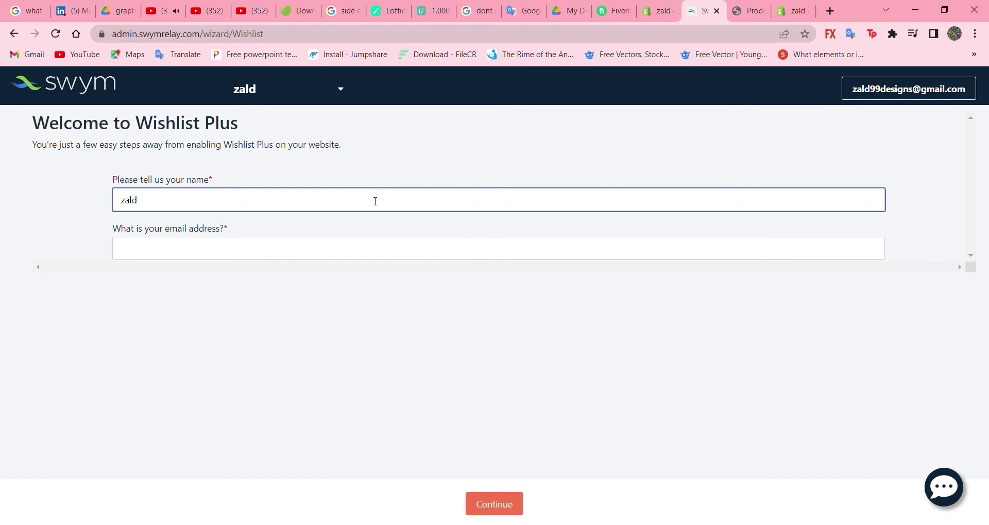
click(366, 256)
text(zald)
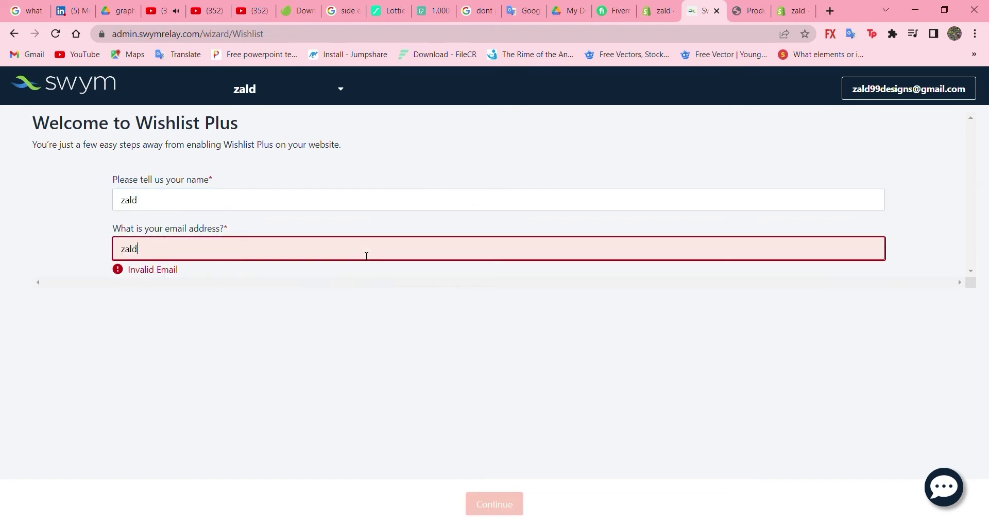
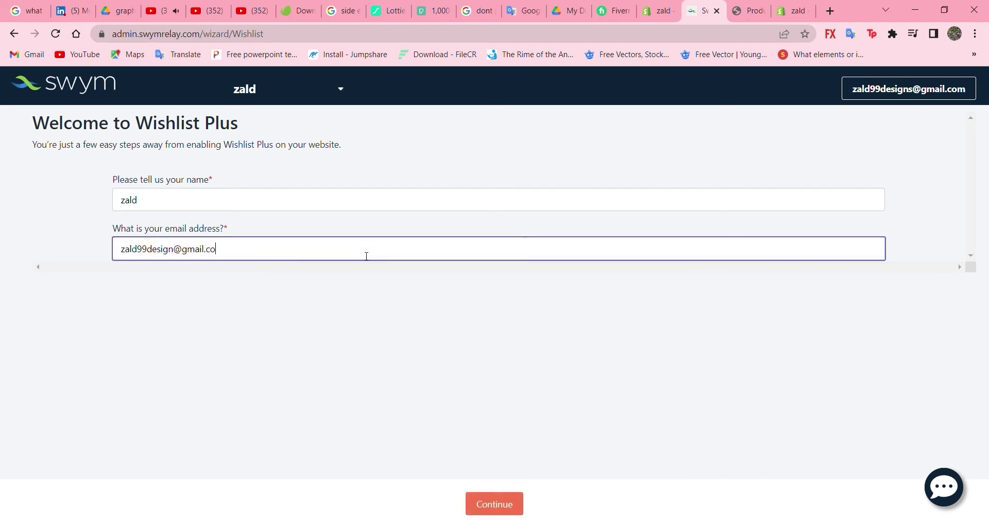
click(501, 503)
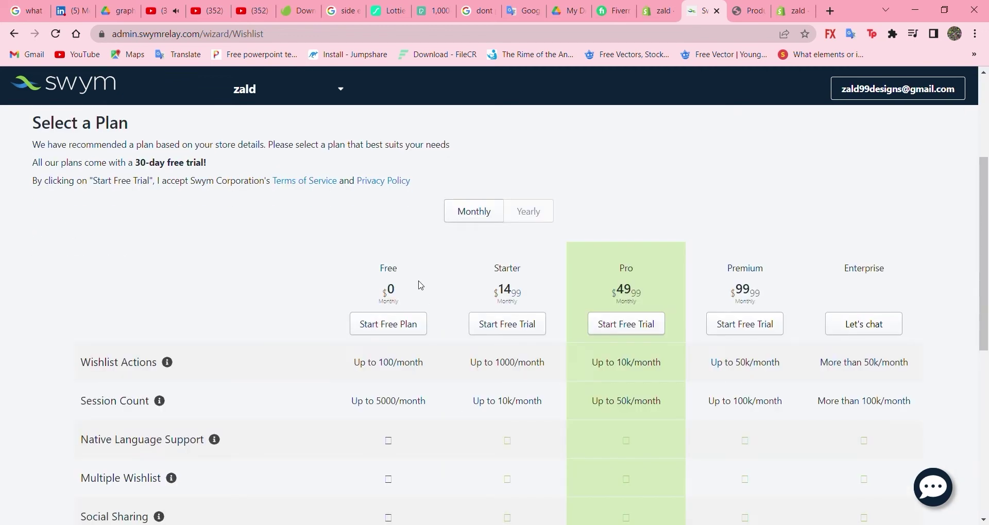
Step: Choose and confirm the Free plan in the pricing table
scroll(409, 338, down, 3)
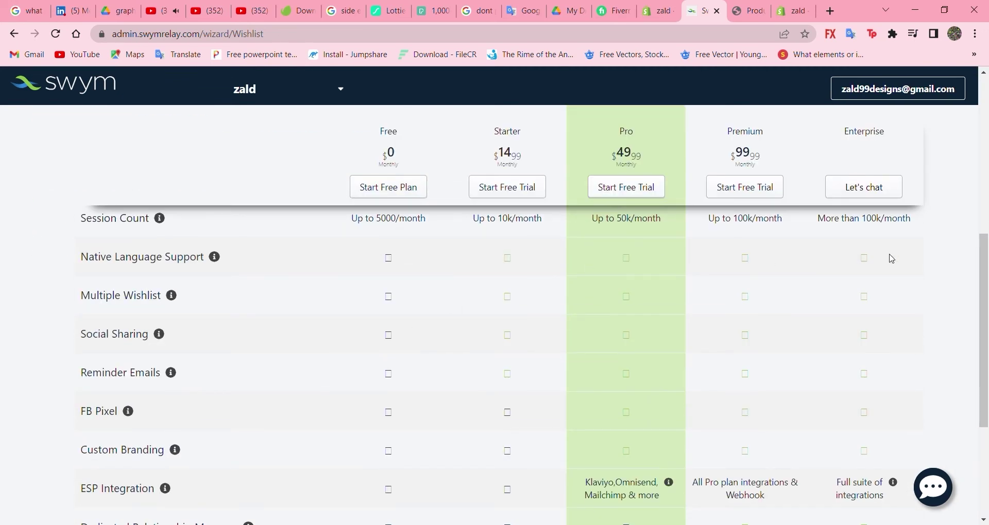
click(389, 191)
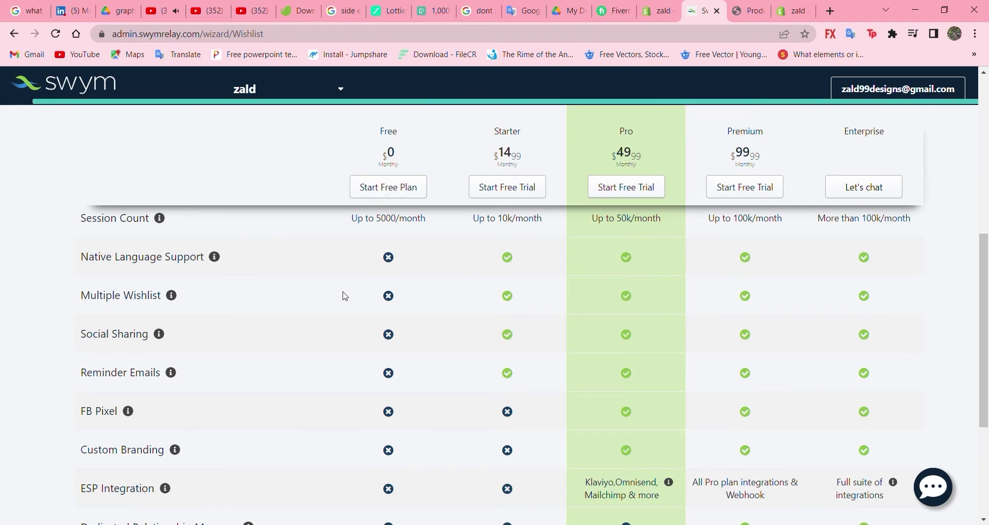
scroll(315, 261, down, 4)
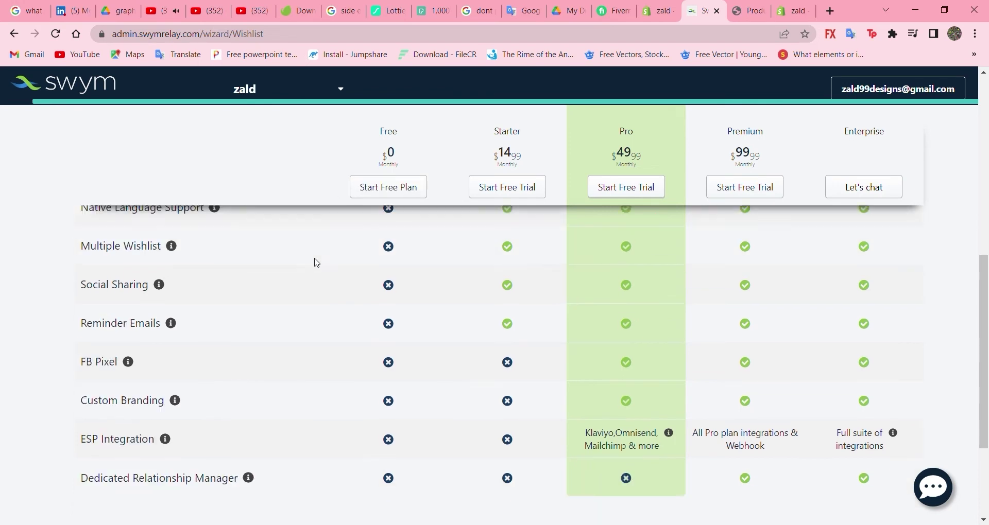
scroll(316, 263, up, 5)
click(378, 230)
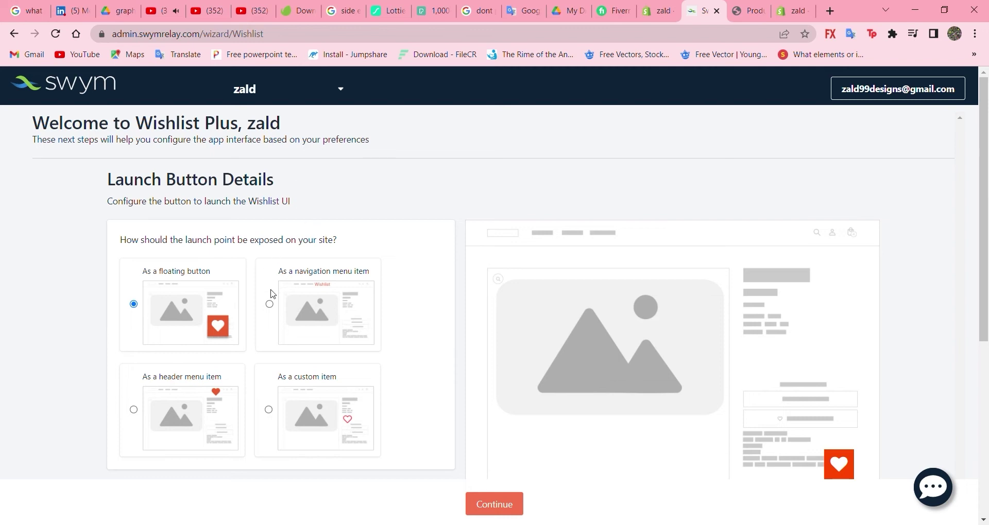
Step: Try the launch point options and keep the launcher as a floating button
scroll(196, 420, down, 1)
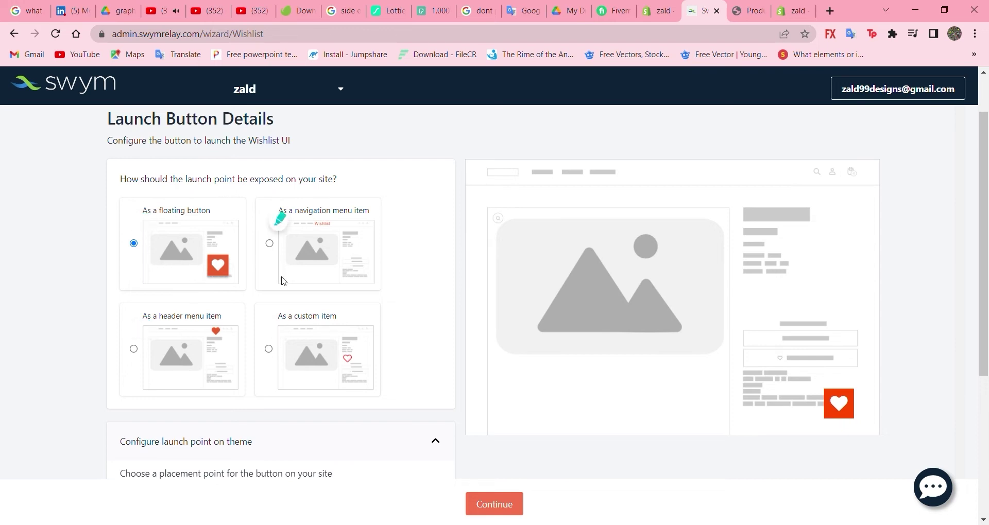
click(207, 346)
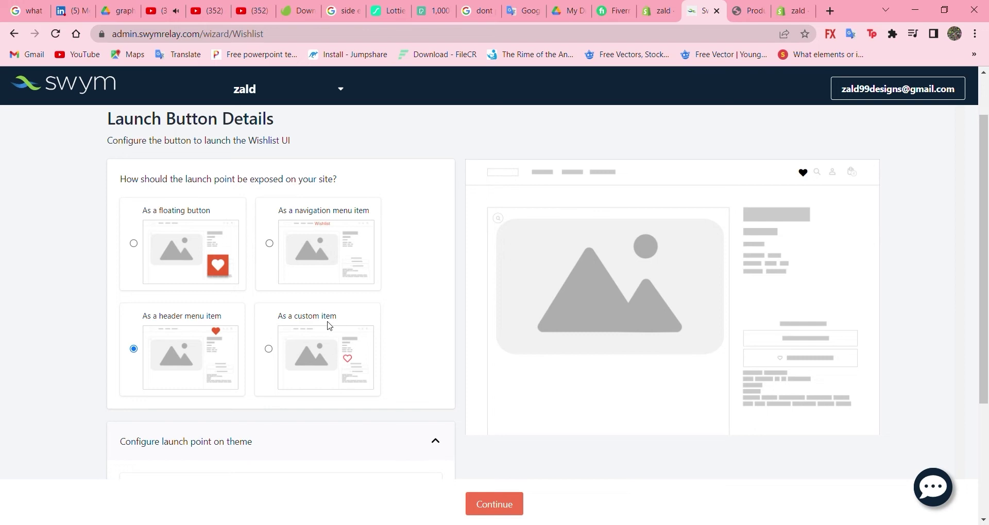
click(328, 325)
click(191, 346)
click(199, 248)
Step: Set the floating launcher's placement to Right
scroll(408, 410, down, 3)
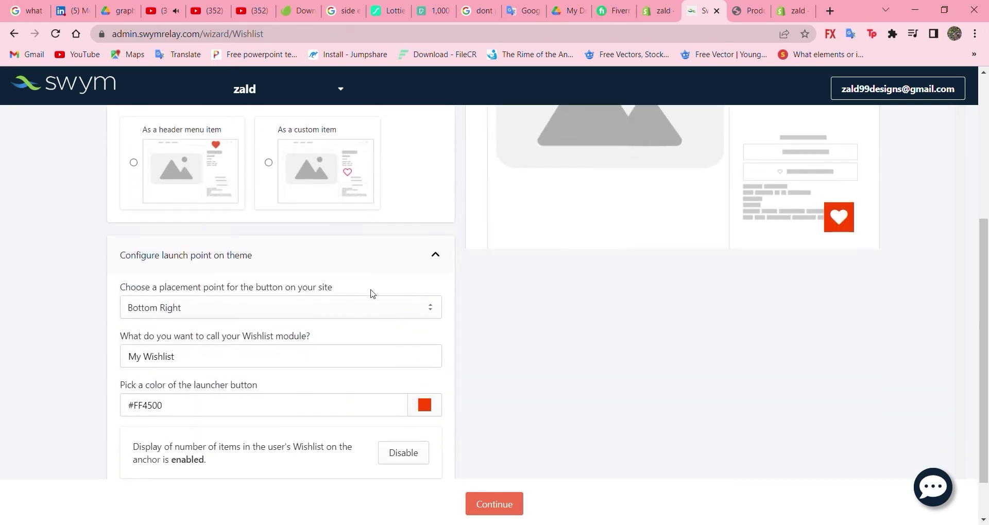
scroll(242, 325, down, 1)
click(232, 250)
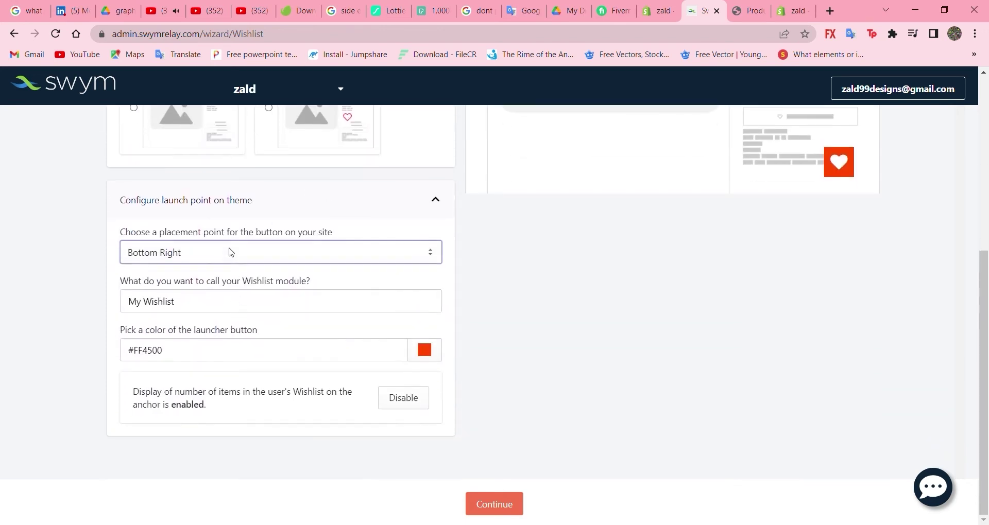
click(228, 285)
scroll(227, 285, up, 2)
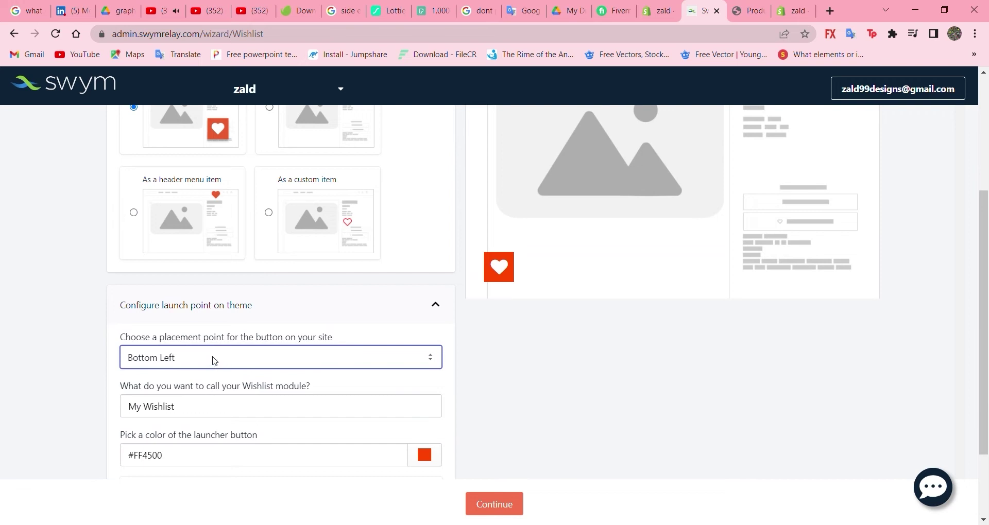
key(Down)
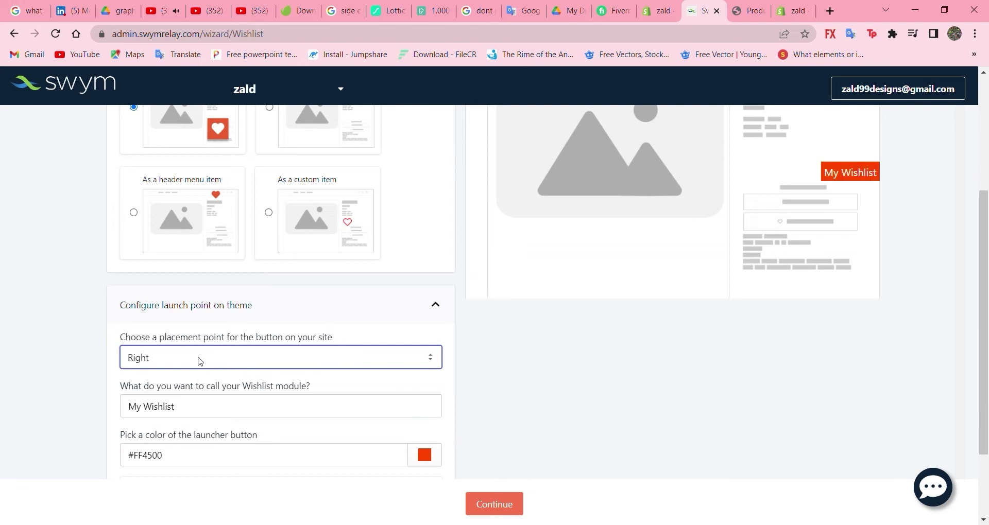
scroll(221, 346, up, 1)
scroll(222, 344, down, 2)
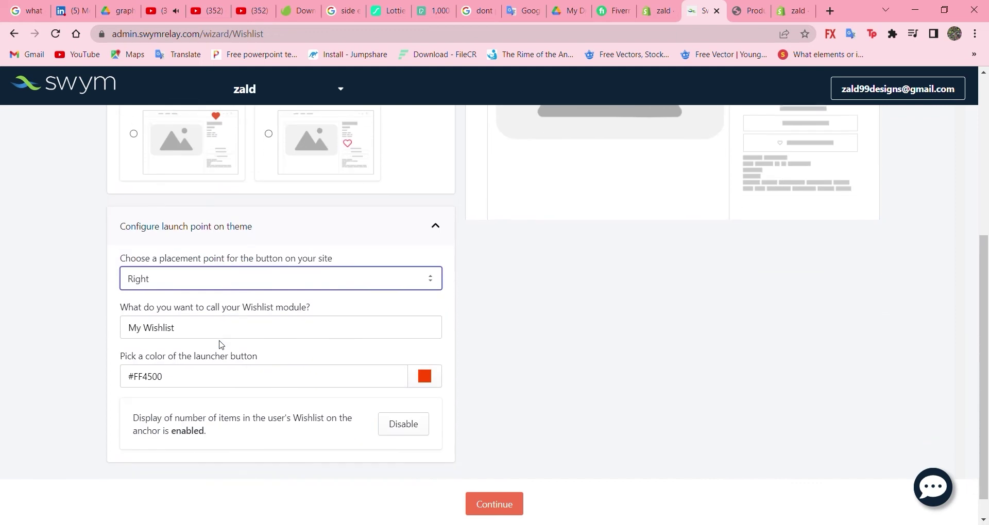
click(222, 328)
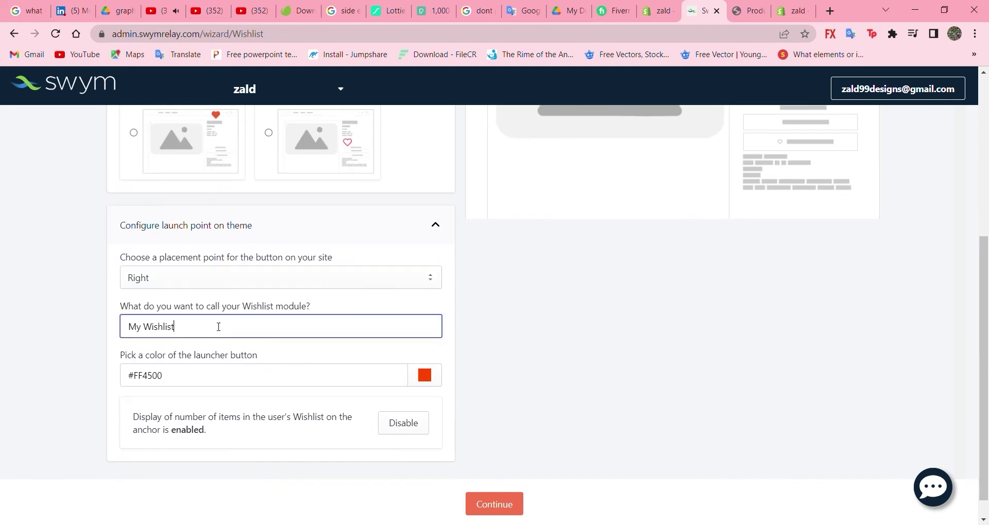
Step: Rename the wishlist module from 'My Wishlist' to 'Zald Wishlist'
drag(222, 328, 105, 322)
text(zald wishlist)
click(167, 355)
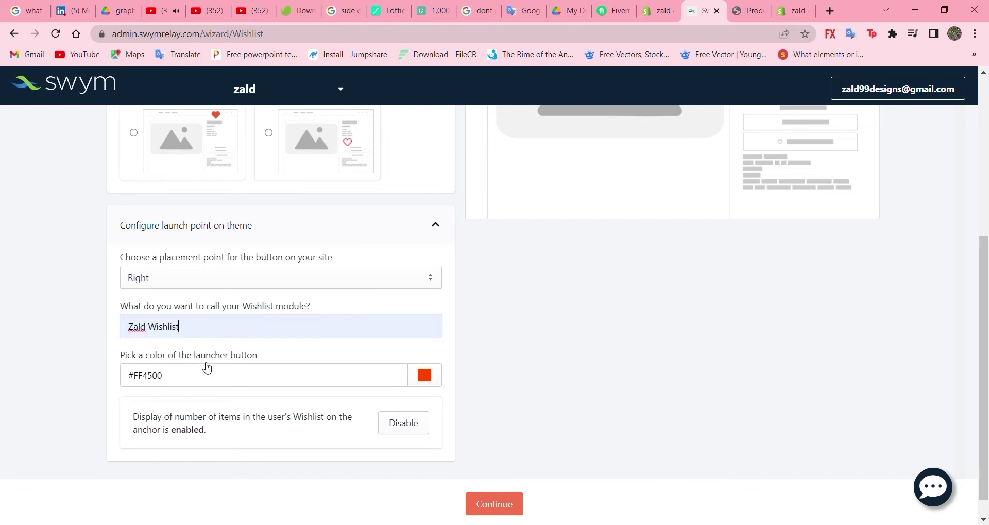
Step: Colour the launcher blue #3875e6 and continue to the Button Details step
click(417, 380)
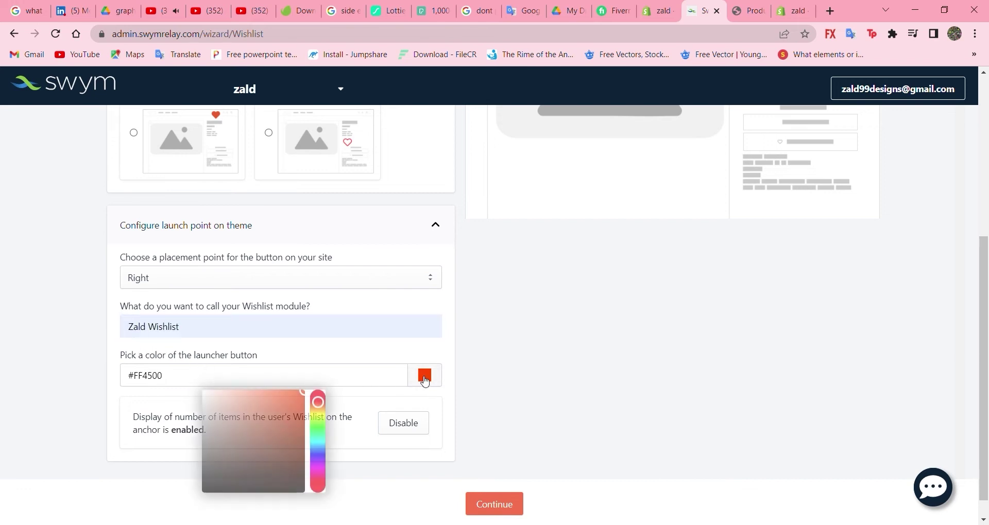
drag(321, 412, 318, 452)
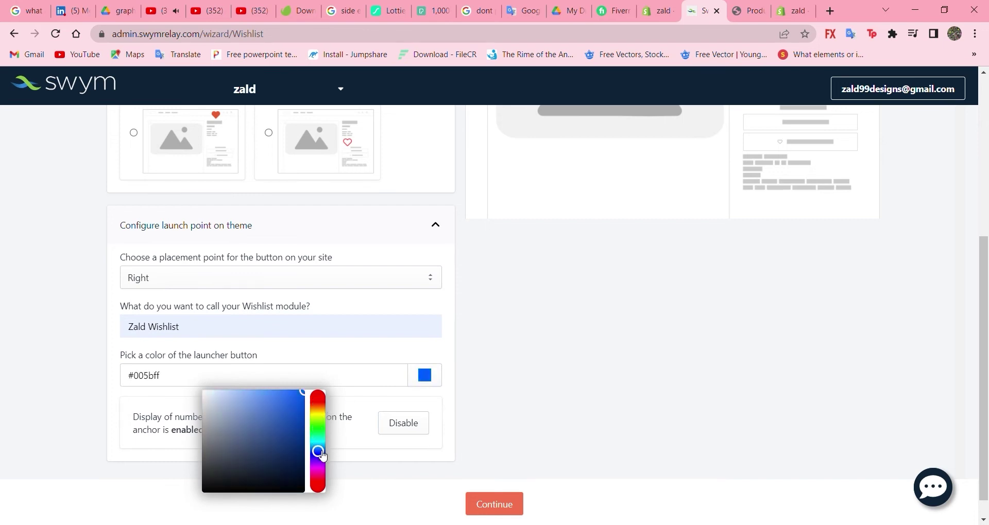
click(296, 419)
mouse_move(292, 410)
mouse_down()
mouse_move(267, 399)
mouse_move(281, 400)
mouse_up()
click(519, 355)
scroll(518, 355, up, 3)
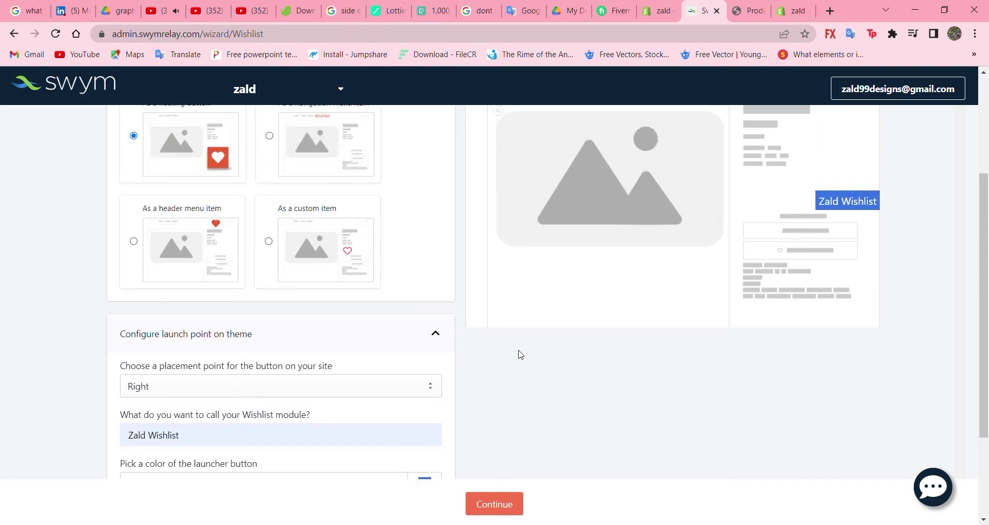
scroll(561, 348, down, 3)
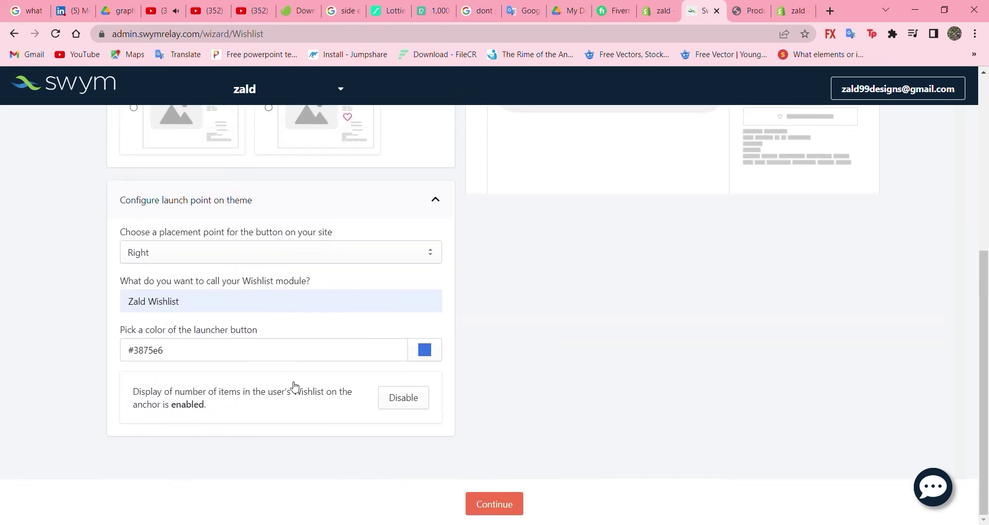
click(484, 503)
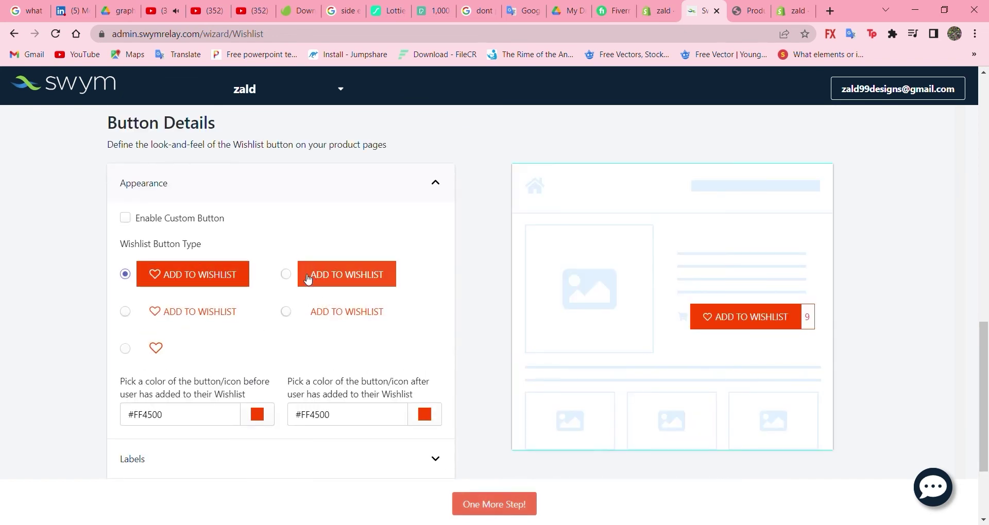
Step: Compare the wishlist button styles and settle on the filled button with heart icon
click(287, 274)
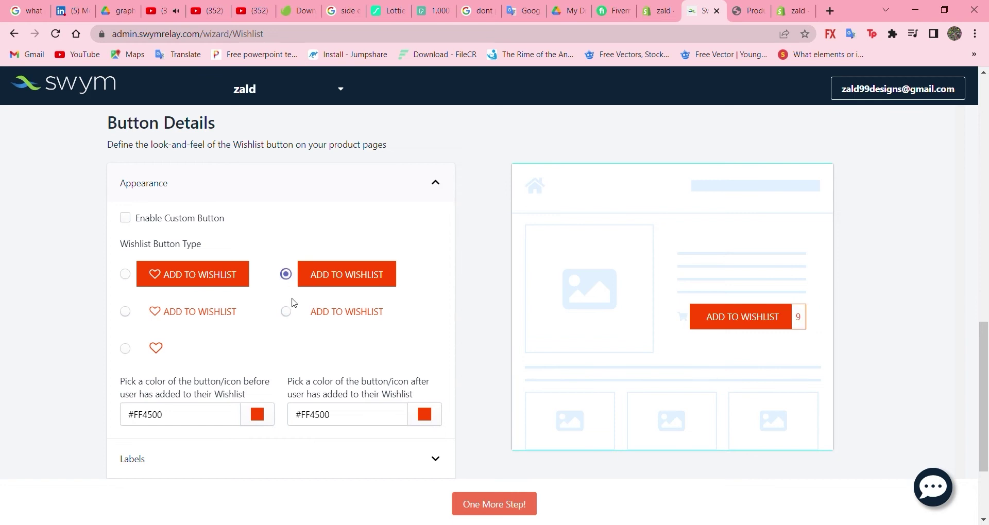
click(286, 312)
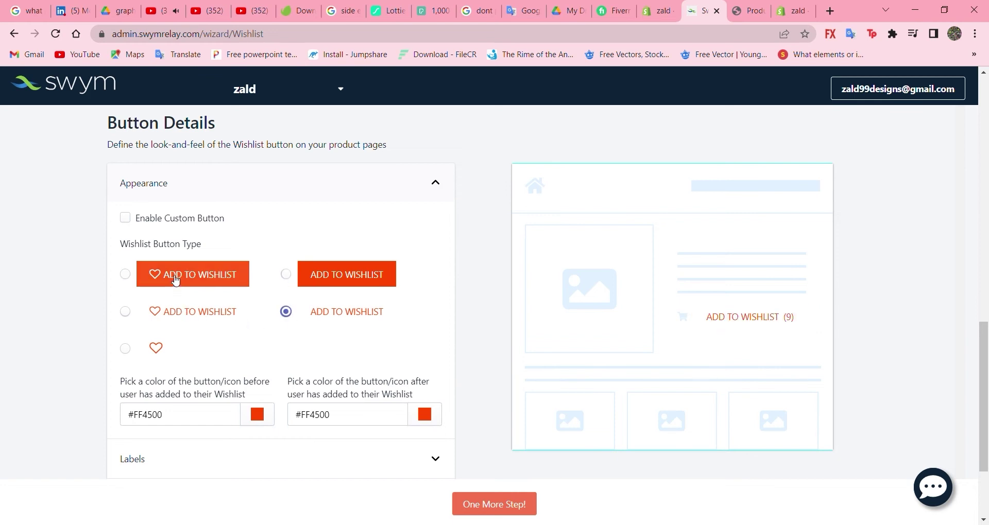
click(125, 274)
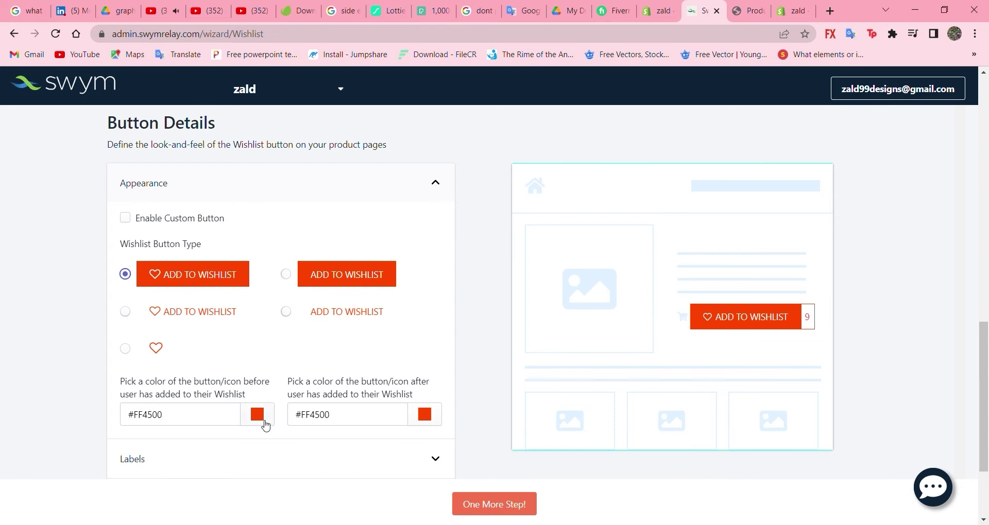
Step: Make the not-yet-added button colour #0056ff and advance to Email Details
scroll(260, 432, down, 1)
click(261, 361)
drag(240, 395, 235, 436)
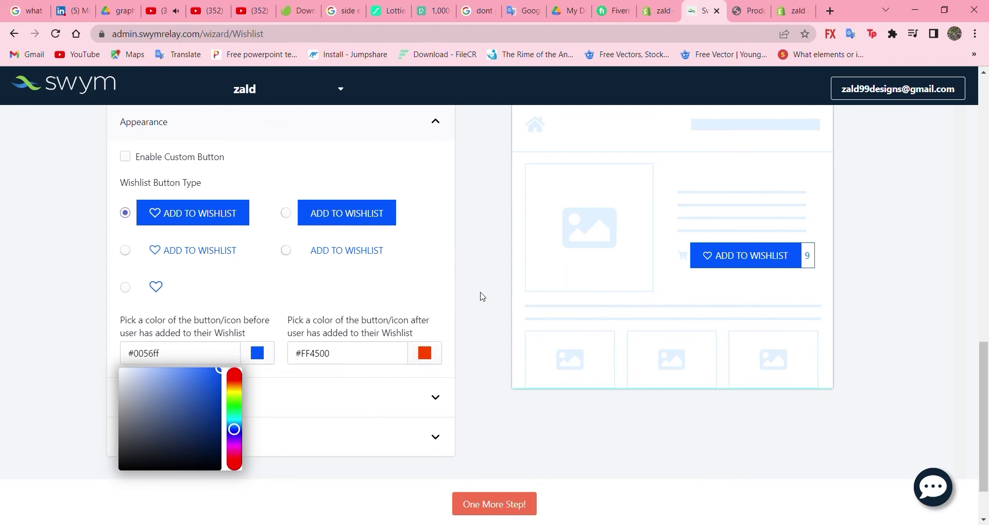
click(480, 297)
scroll(494, 495, down, 1)
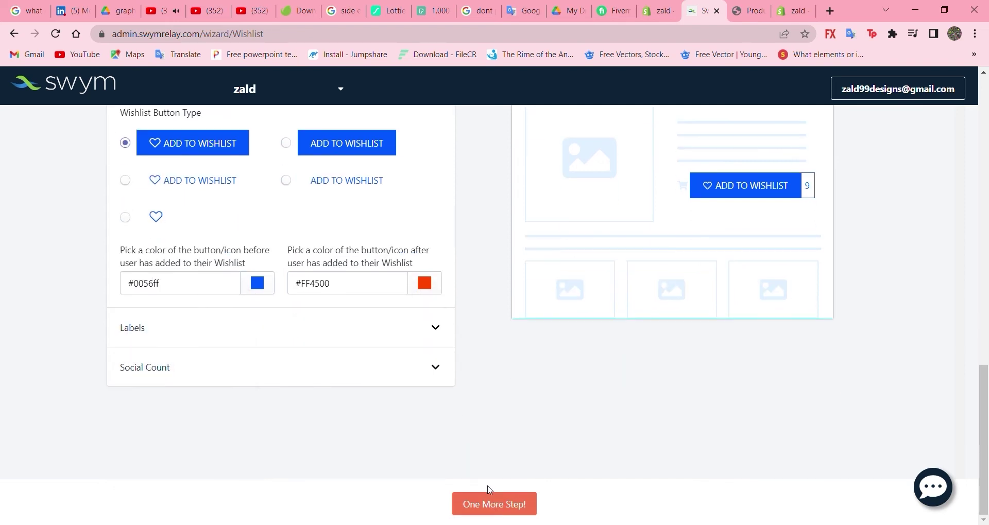
click(503, 505)
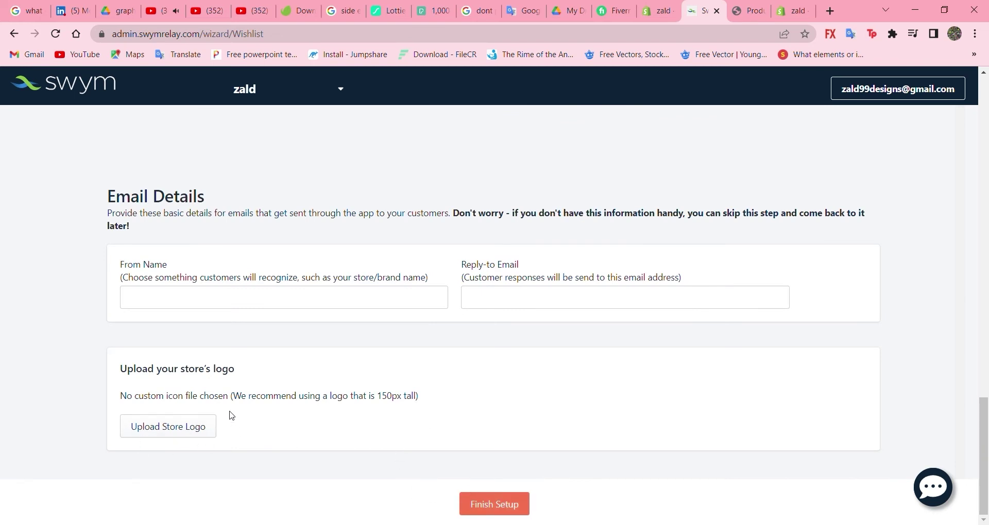
Step: Finish the Wishlist Plus setup wizard with From Name and Reply-to Email left blank
click(510, 505)
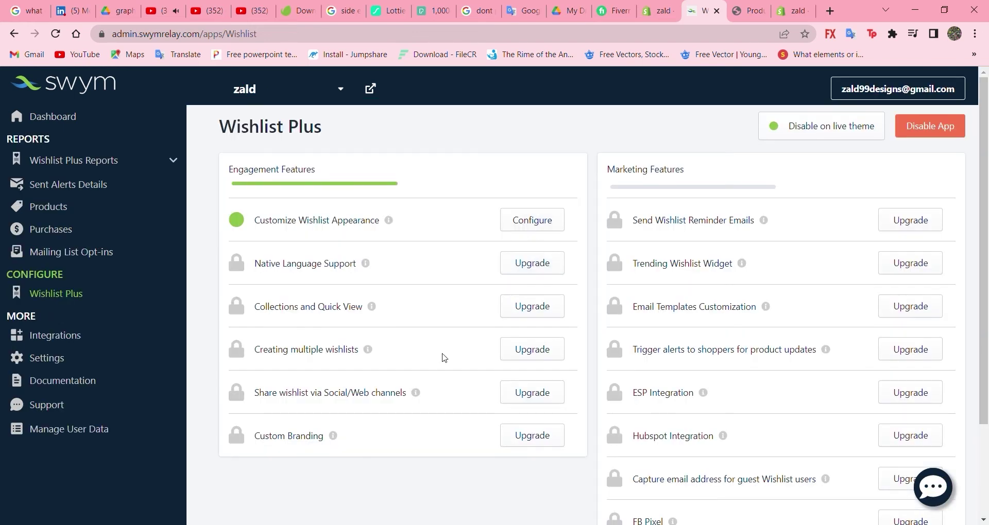
Step: Leave the Wishlist Plus dashboard and return to the zald store's Shopify admin Home
scroll(442, 364, down, 3)
scroll(443, 364, up, 2)
scroll(443, 364, up, 1)
click(653, 12)
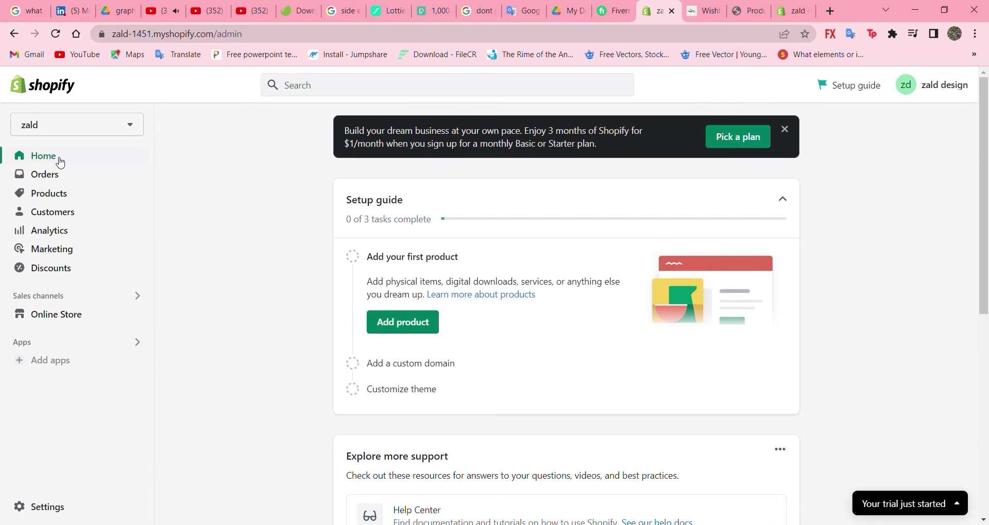
mouse_move(142, 329)
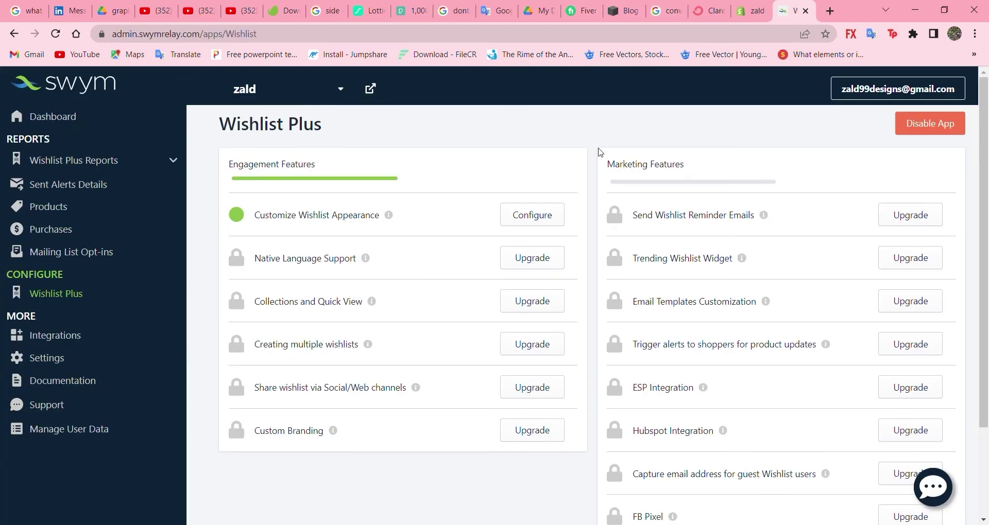
click(758, 13)
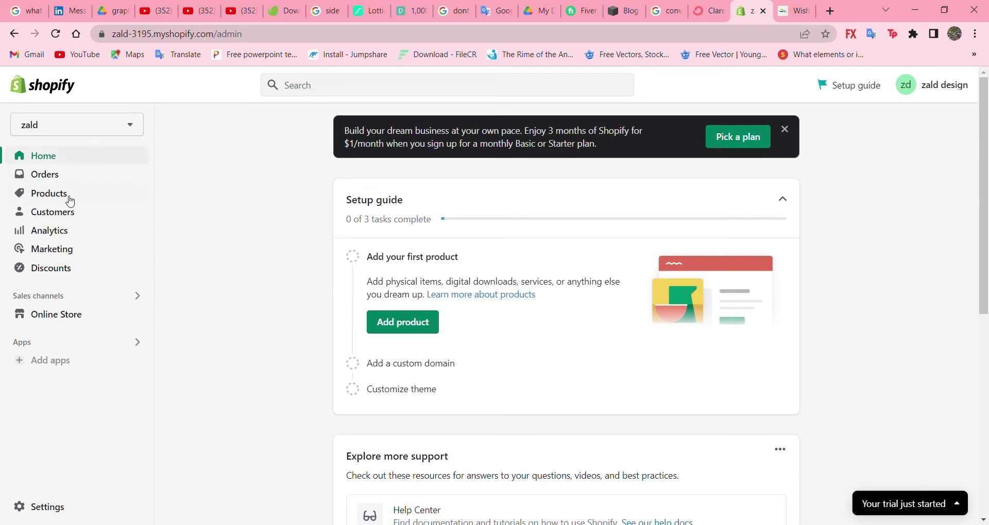
Step: From the empty Products page, begin adding a new product
click(52, 200)
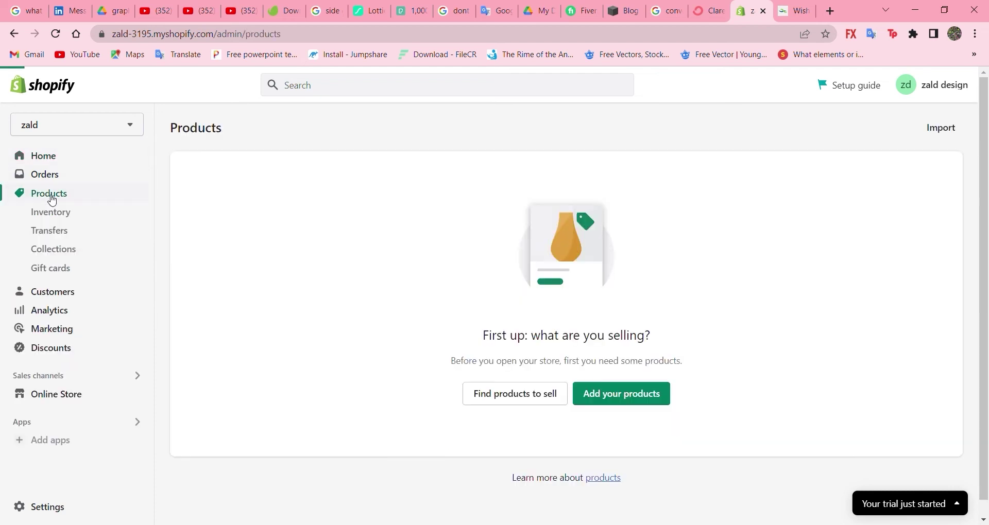
click(616, 401)
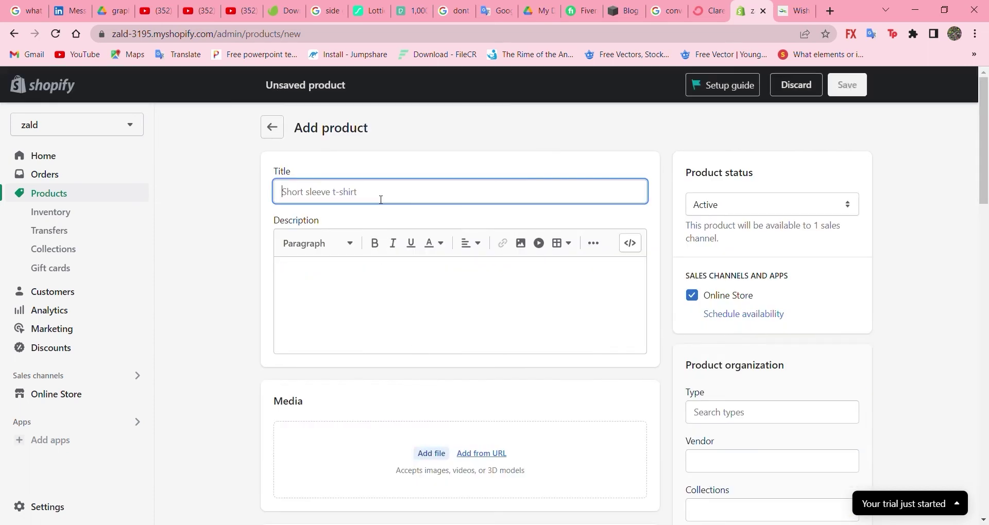
Step: Title the new product 'poster' and drop an image file onto the Media drop zone
text(poster)
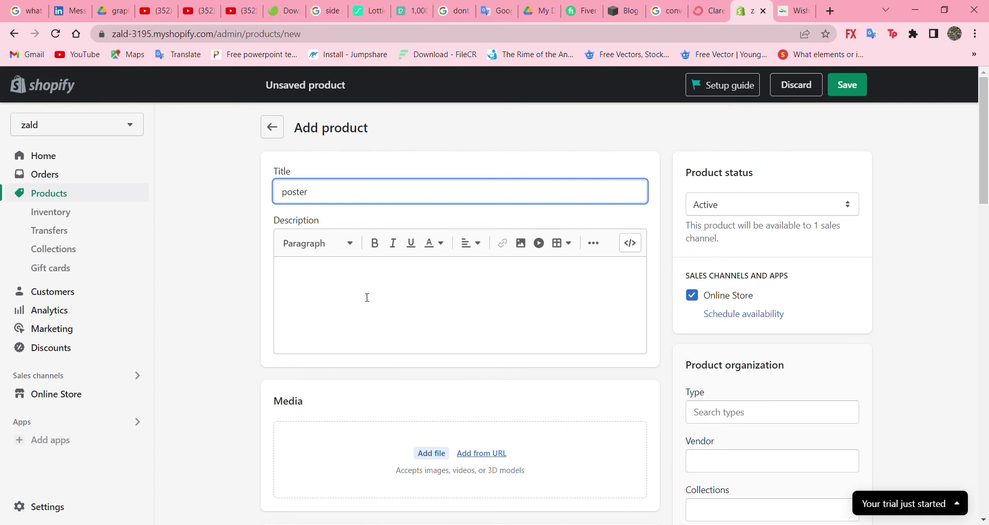
scroll(341, 362, down, 3)
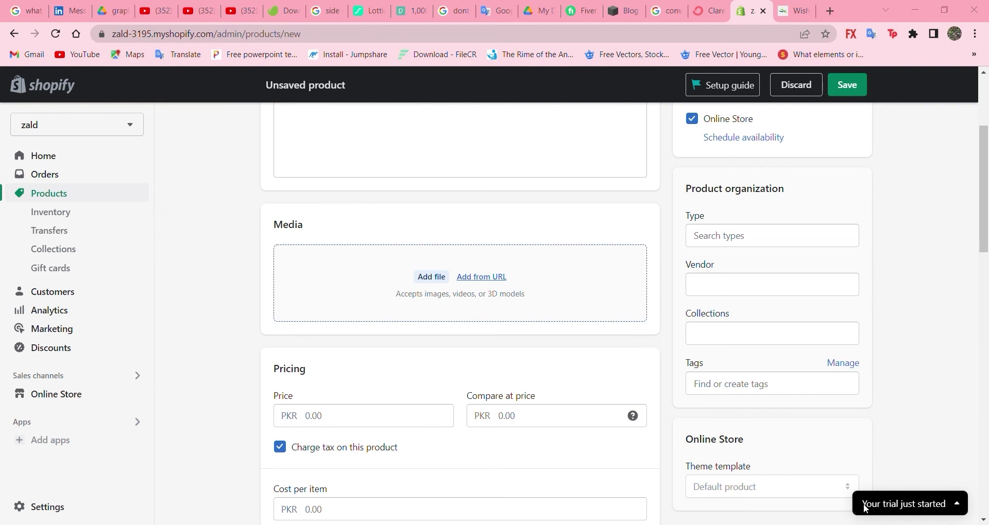
drag(866, 509, 632, 368)
Step: Set the poster's price to 500 with a compare-at price of 1000
scroll(554, 364, down, 3)
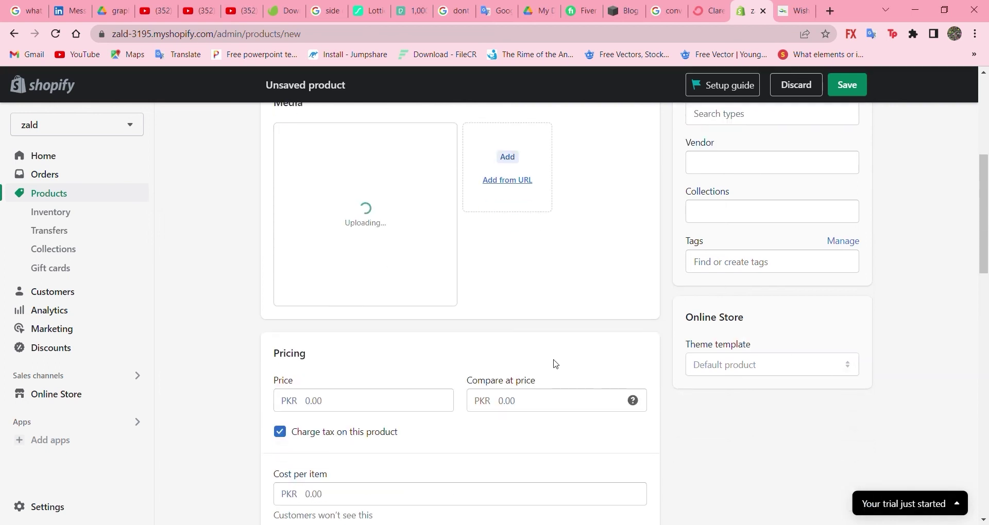
click(419, 389)
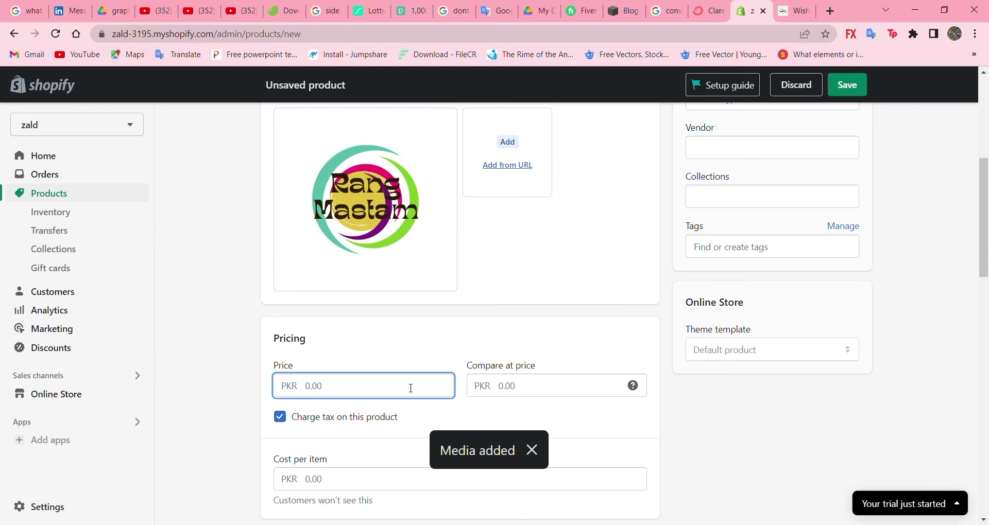
text(500)
click(497, 388)
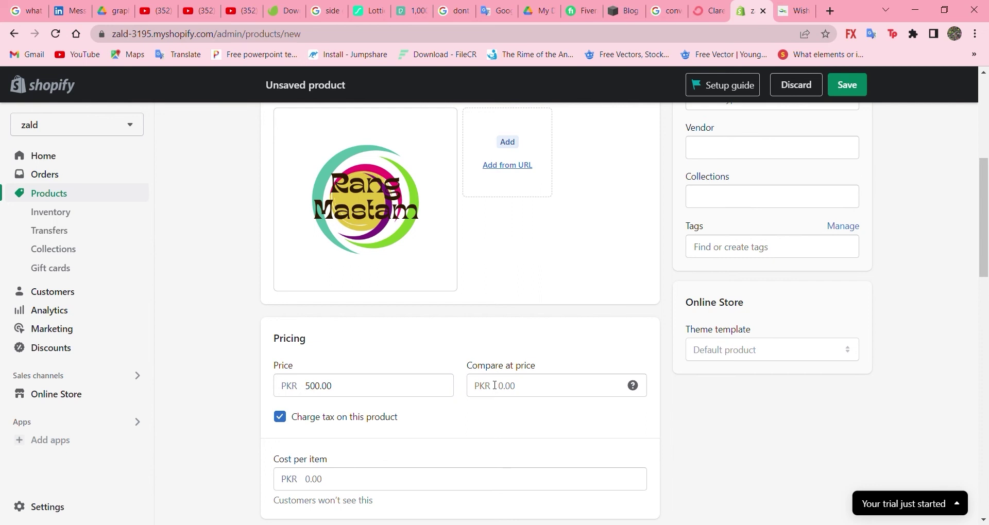
click(502, 388)
text(1000)
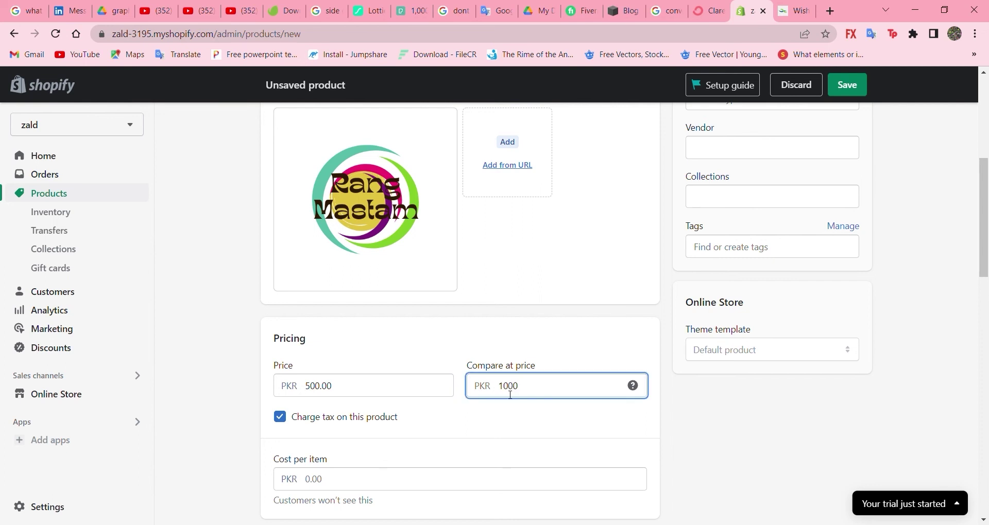
Step: Set cost per item to 300, giving a 40% margin and PKR 200.00 profit
scroll(384, 495, down, 3)
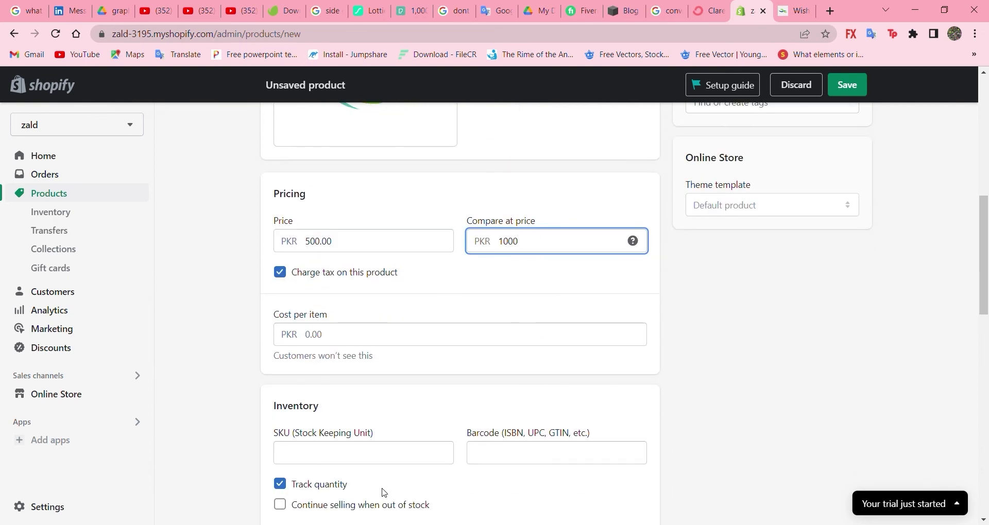
click(359, 343)
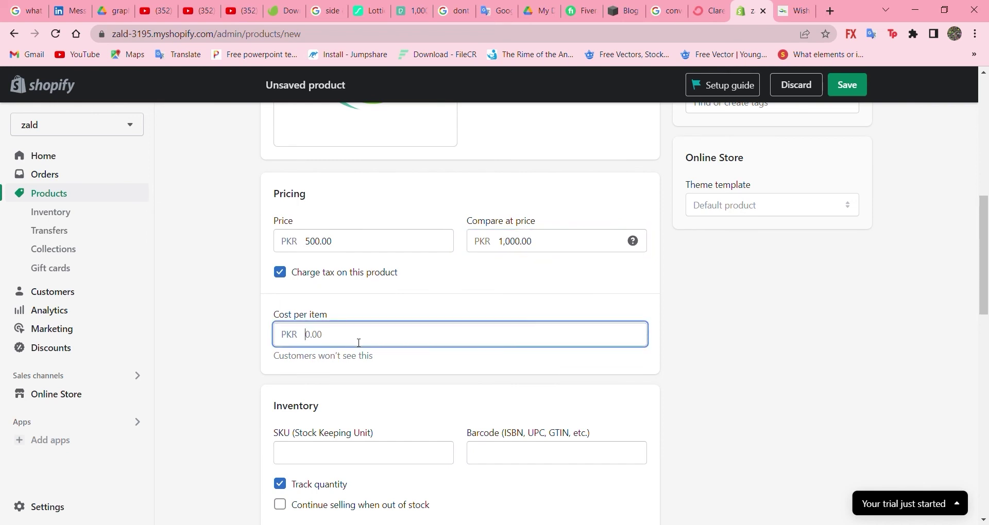
text(500)
key(BackSpace)
key(BackSpace)
key(BackSpace)
text(300)
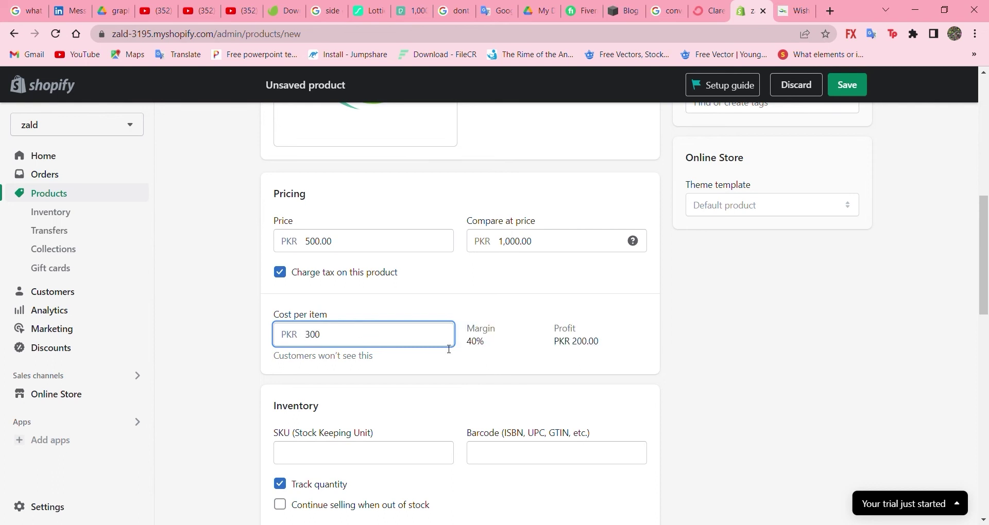
drag(467, 342, 600, 342)
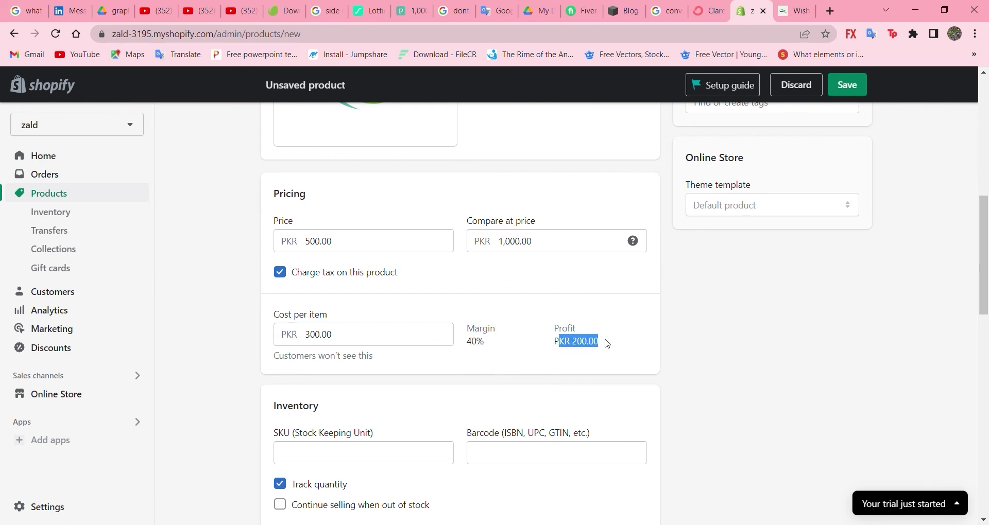
click(612, 355)
Step: Set the Shop location stock quantity to 3
scroll(489, 375, down, 3)
scroll(490, 374, down, 4)
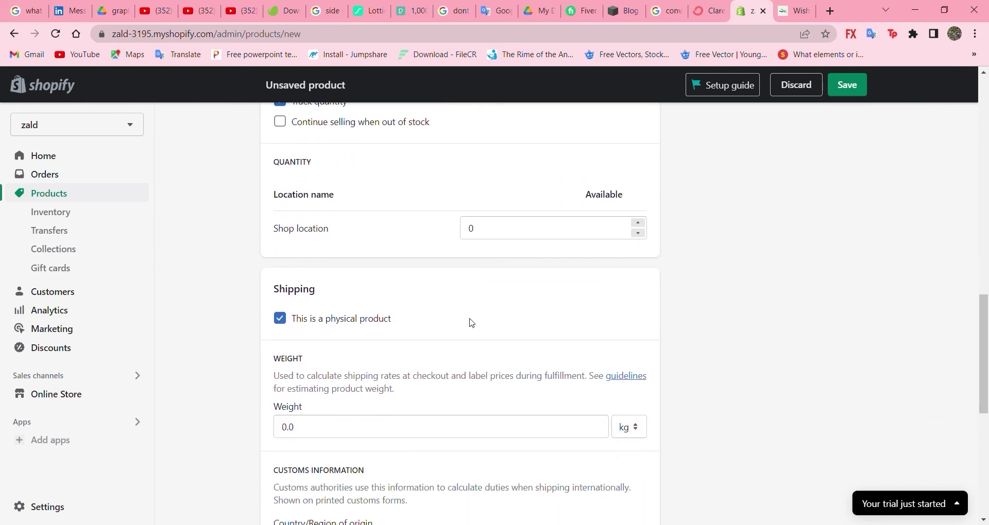
click(641, 234)
click(641, 225)
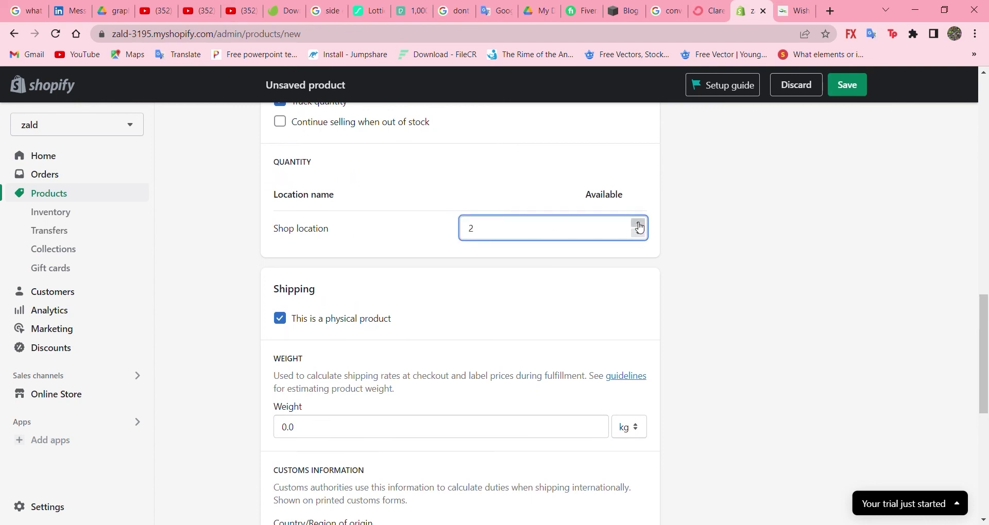
click(640, 225)
Step: Choose Pakistan as the product's country of origin
scroll(373, 294, down, 2)
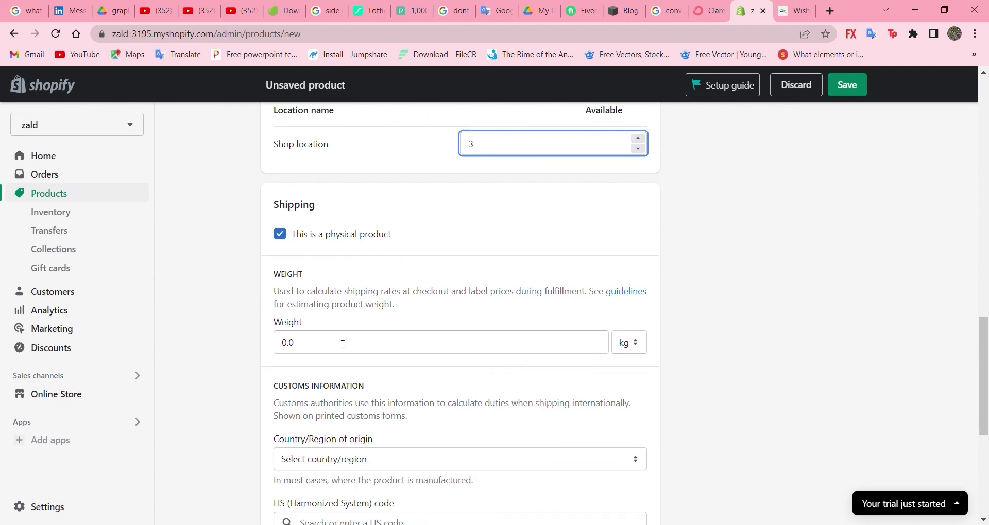
scroll(343, 345, down, 3)
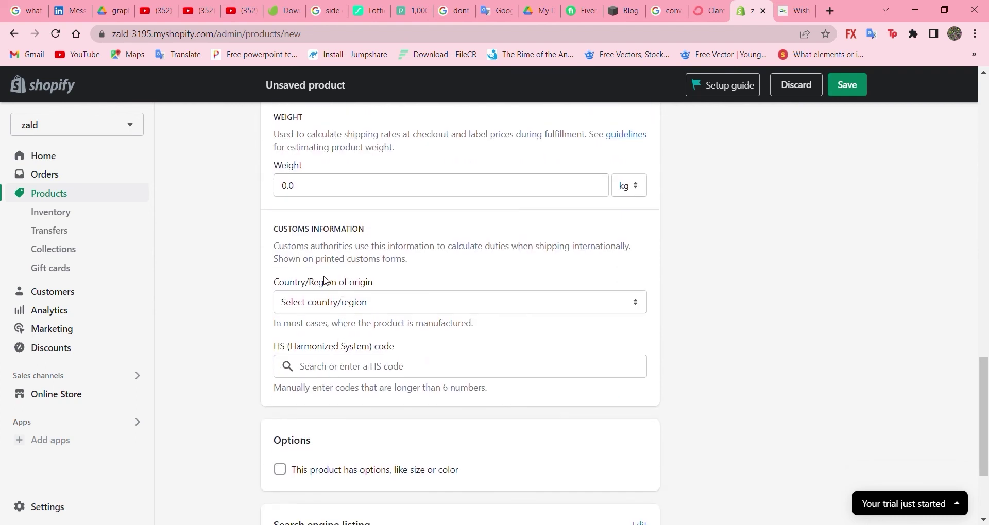
scroll(327, 282, down, 1)
click(383, 268)
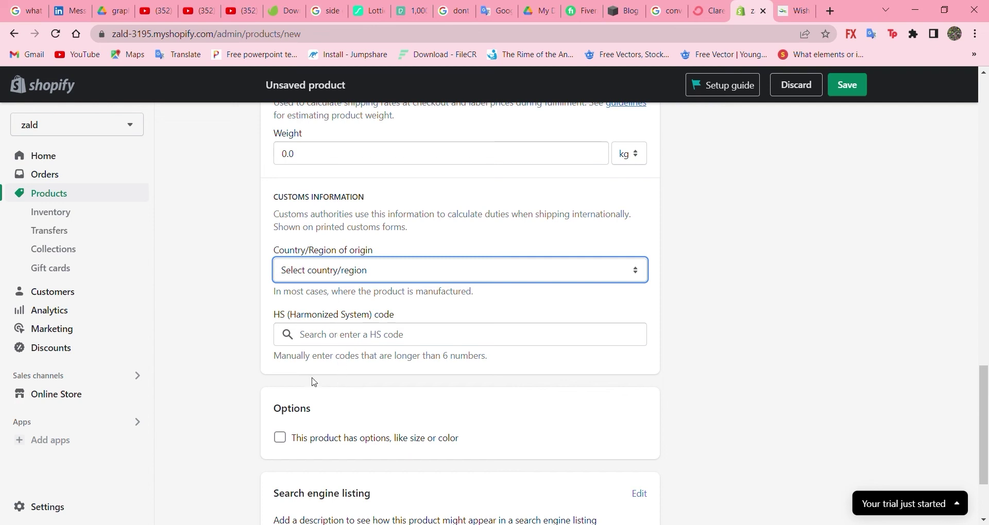
key(p)
Step: Save the poster product and view the live zald online store
scroll(225, 374, down, 3)
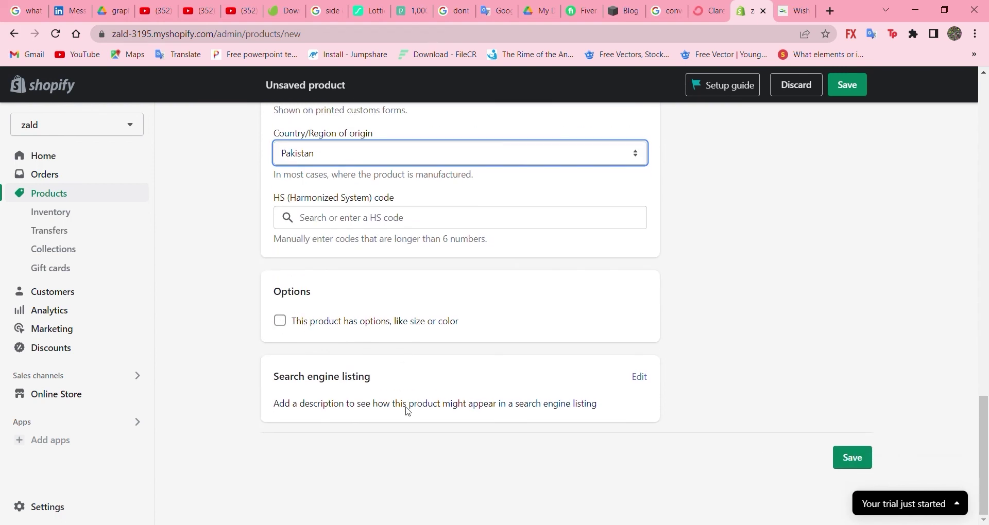
click(859, 454)
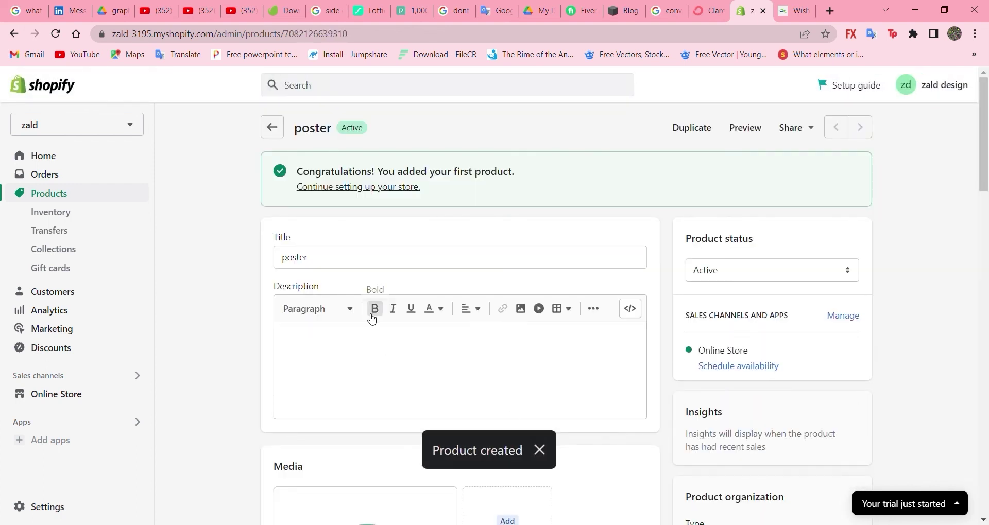
scroll(372, 304, down, 5)
scroll(373, 319, down, 5)
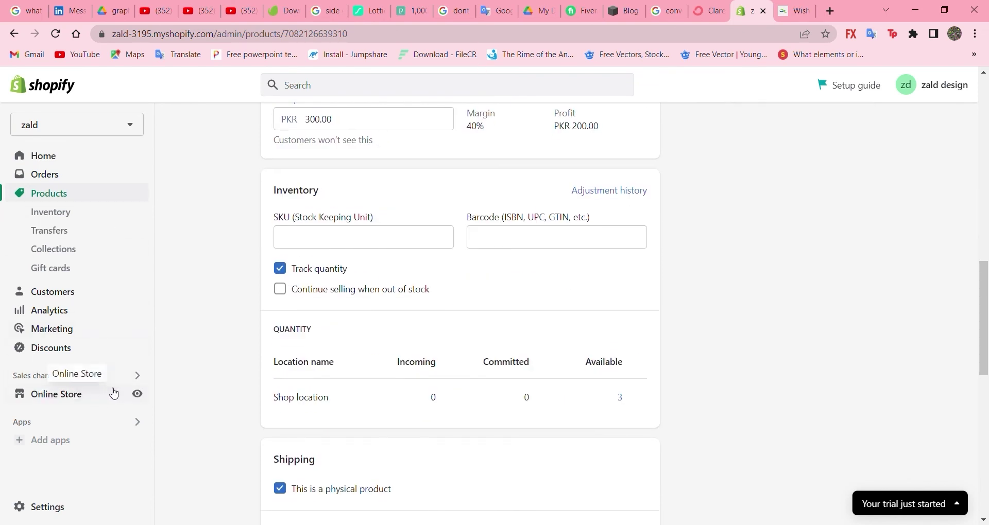
click(138, 395)
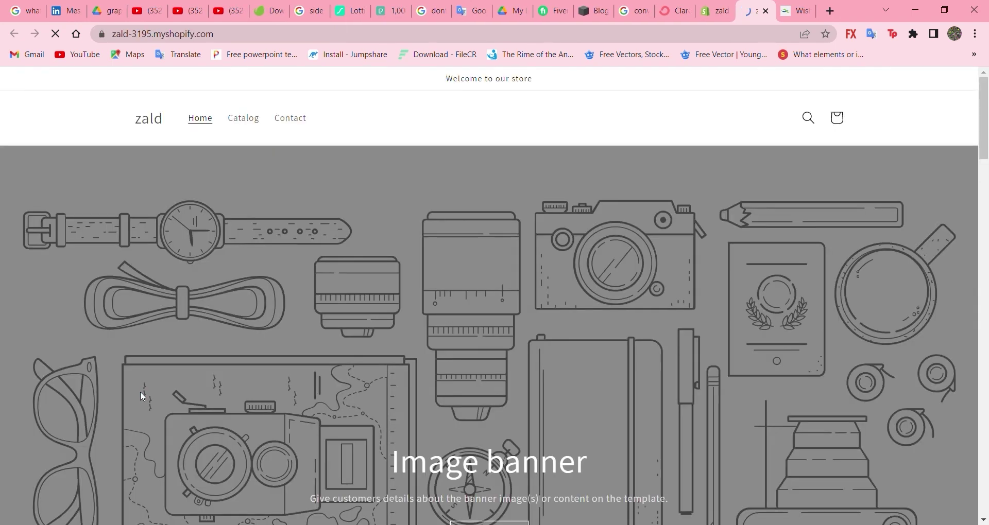
Step: On the zald storefront, open the Catalog of all store products
scroll(376, 379, down, 12)
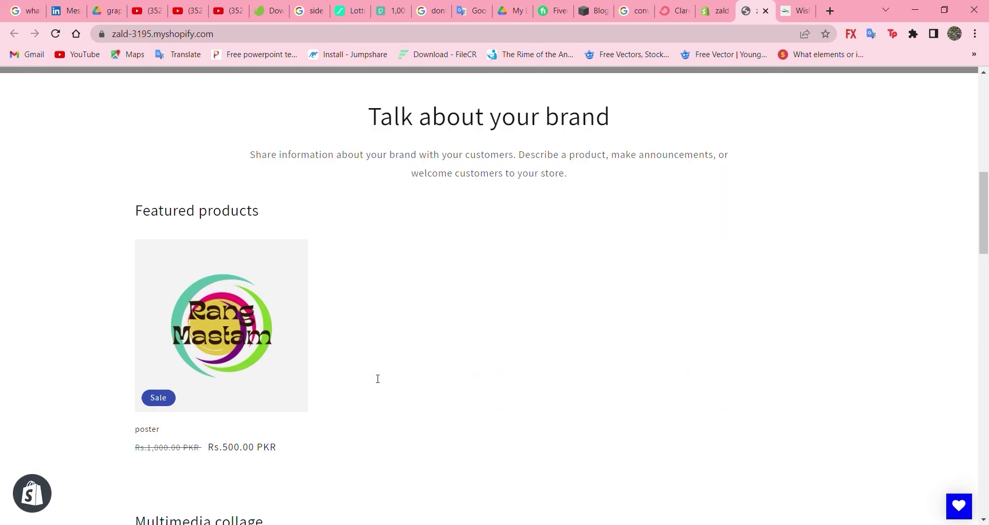
scroll(377, 379, up, 3)
scroll(373, 378, up, 10)
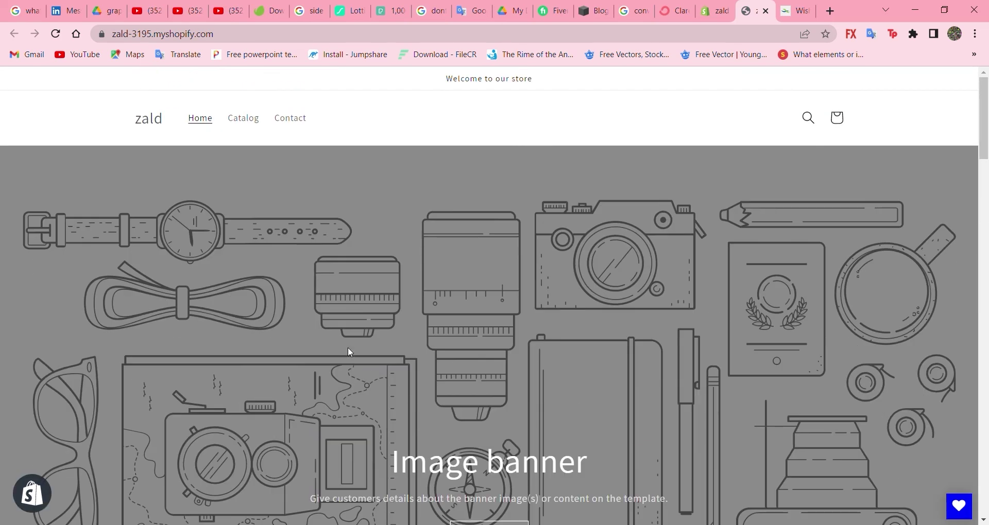
click(246, 120)
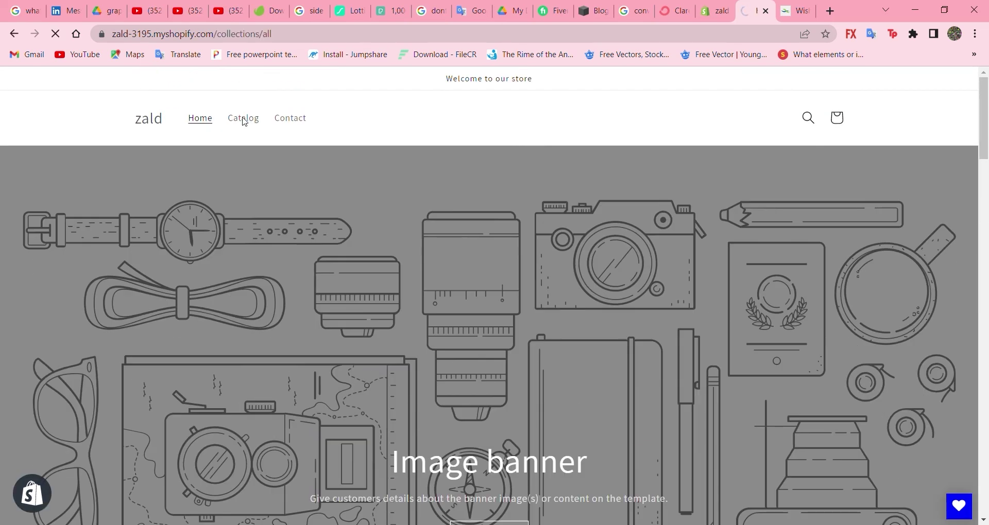
Step: Check the poster page's Rs.500.00 sale price and Add to Wishlist button, then return to admin
scroll(131, 319, down, 2)
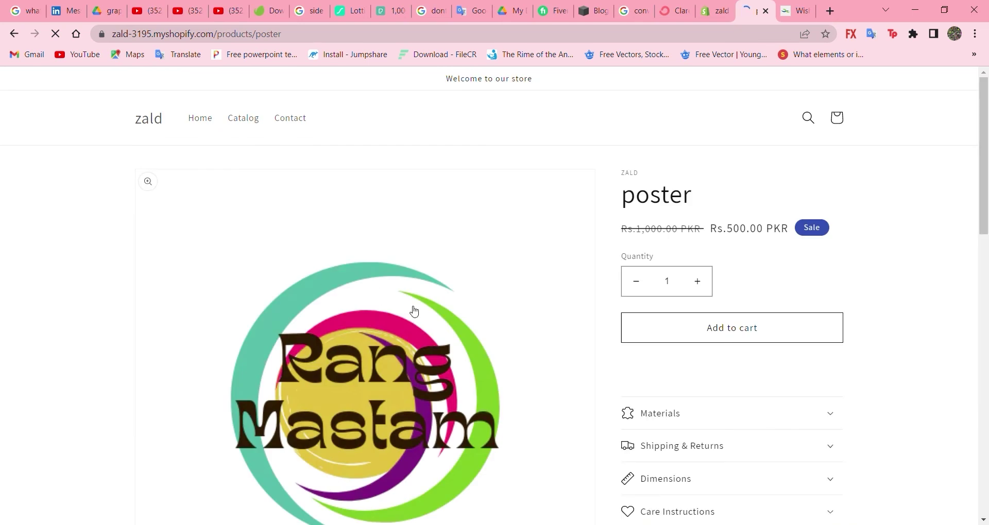
scroll(585, 296, down, 4)
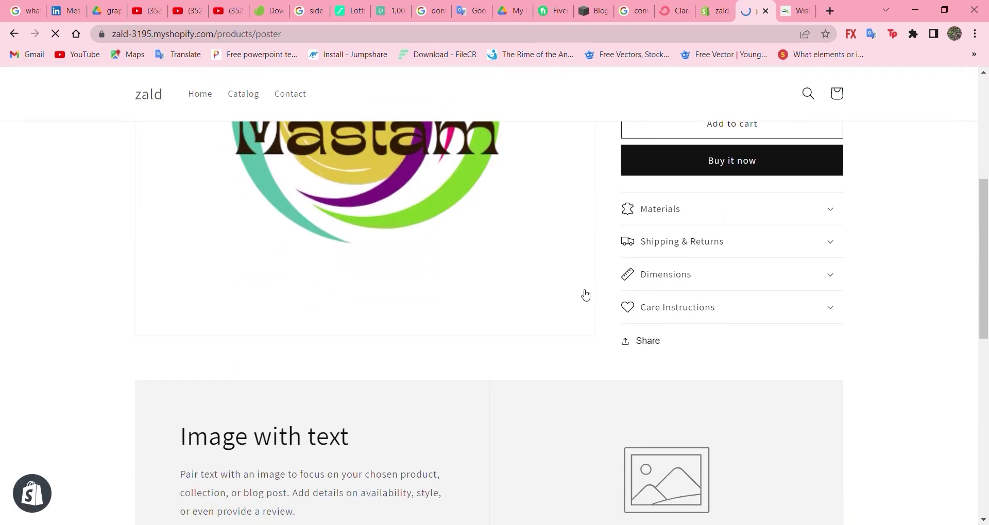
scroll(586, 296, up, 3)
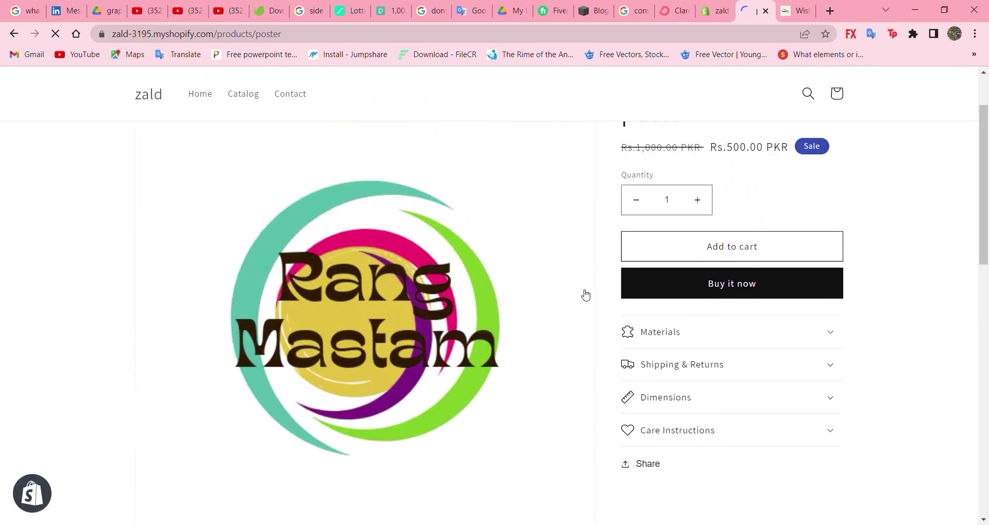
scroll(586, 295, down, 5)
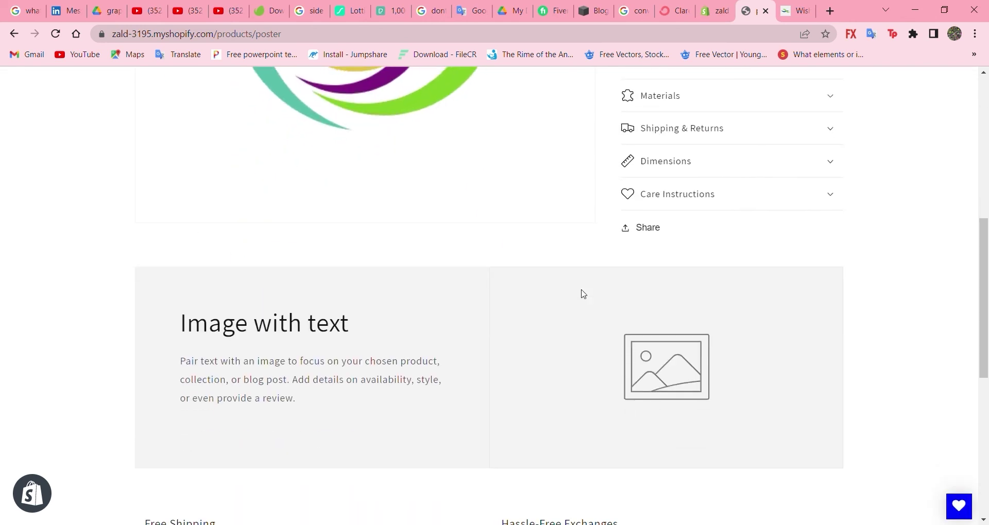
scroll(582, 292, down, 3)
scroll(584, 293, up, 8)
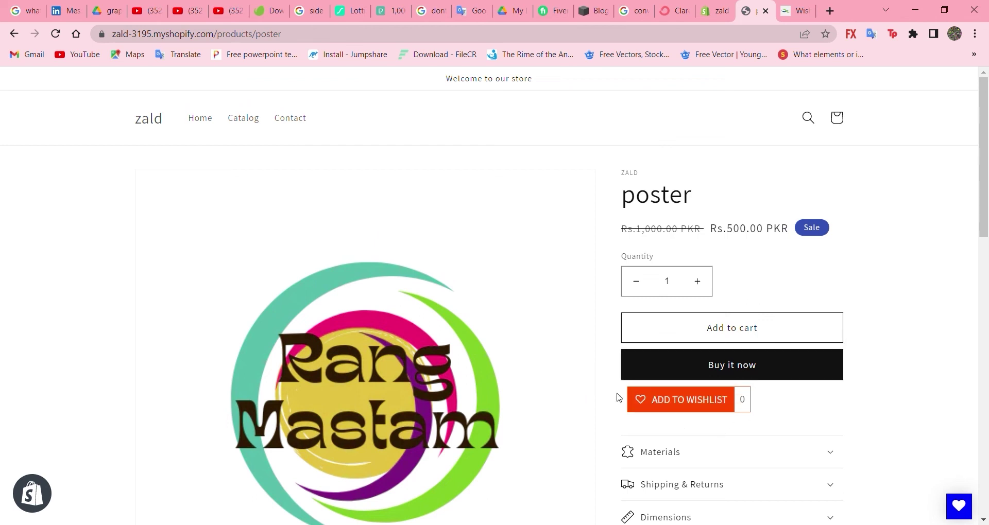
scroll(633, 448, down, 2)
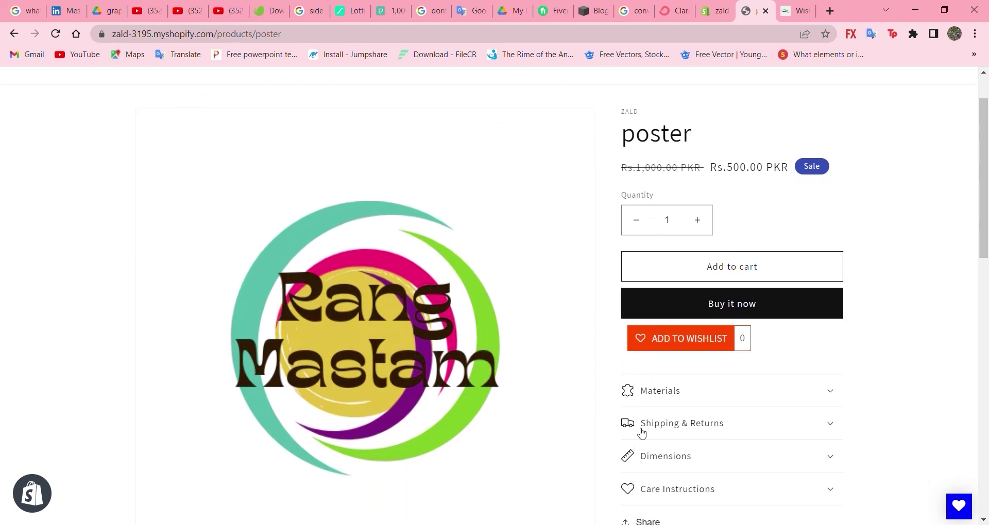
scroll(643, 448, down, 3)
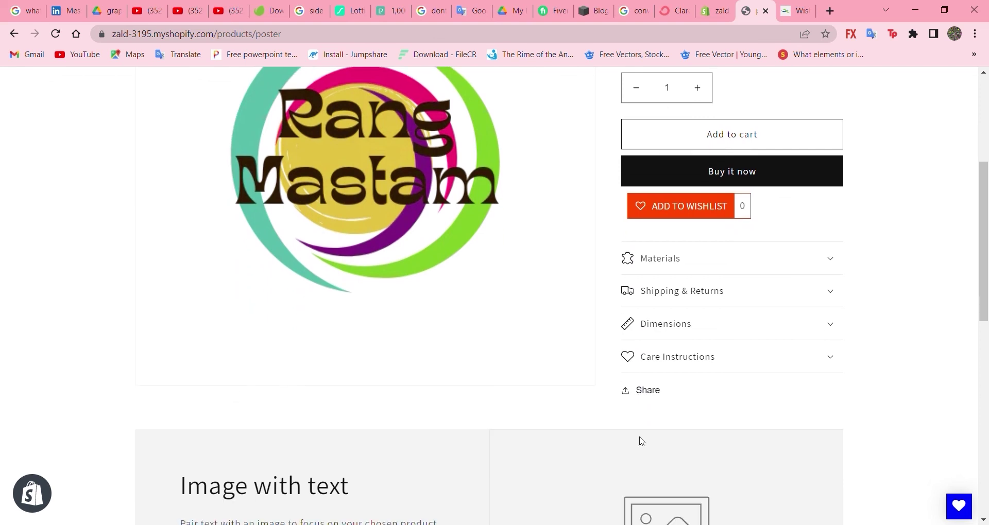
scroll(669, 366, down, 2)
scroll(669, 366, up, 5)
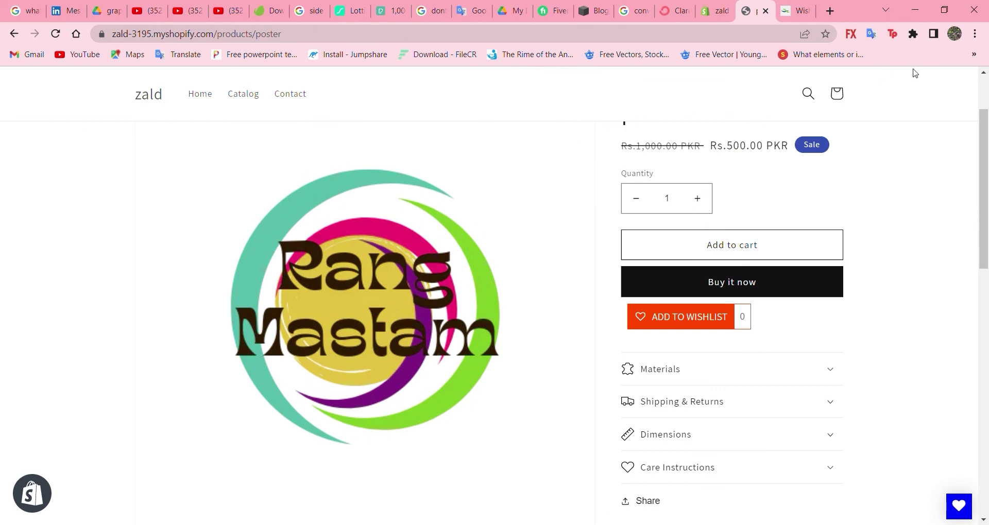
key(ctrl+shift+Tab)
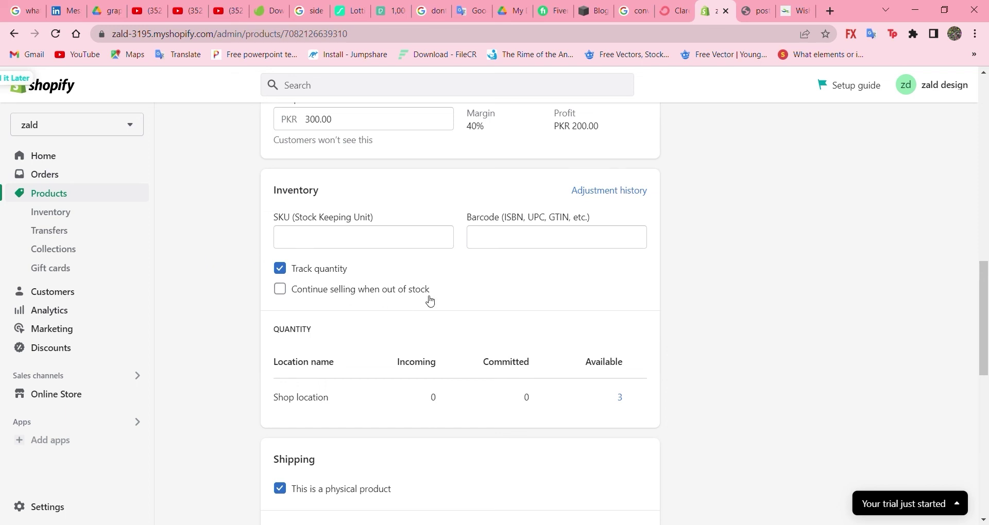
Step: Visit admin Home, then the empty Customers page, translating its heading
scroll(259, 234, up, 9)
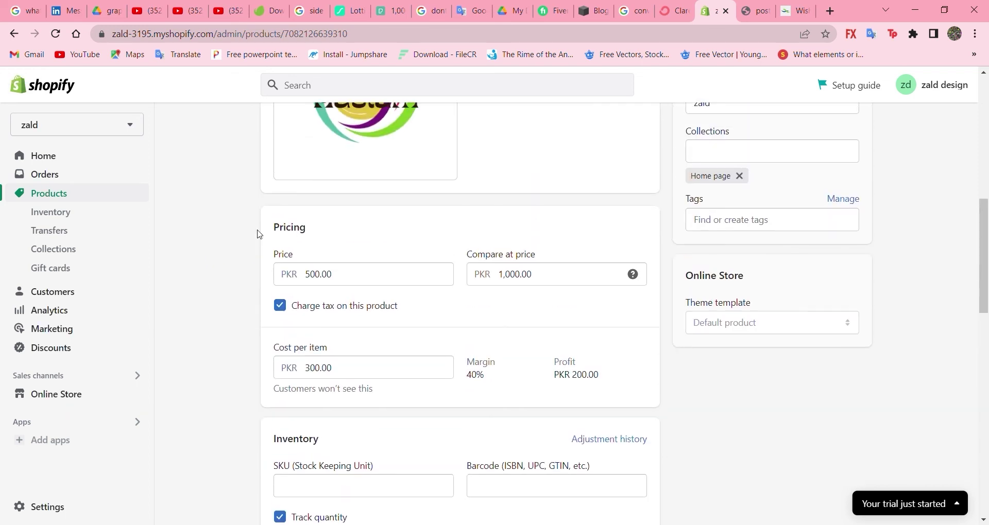
click(66, 159)
click(53, 211)
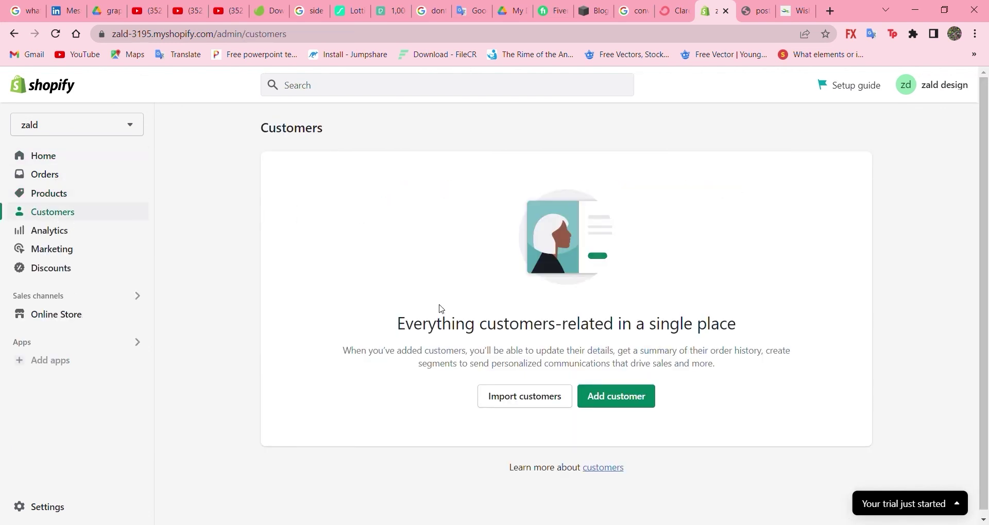
drag(396, 327, 729, 324)
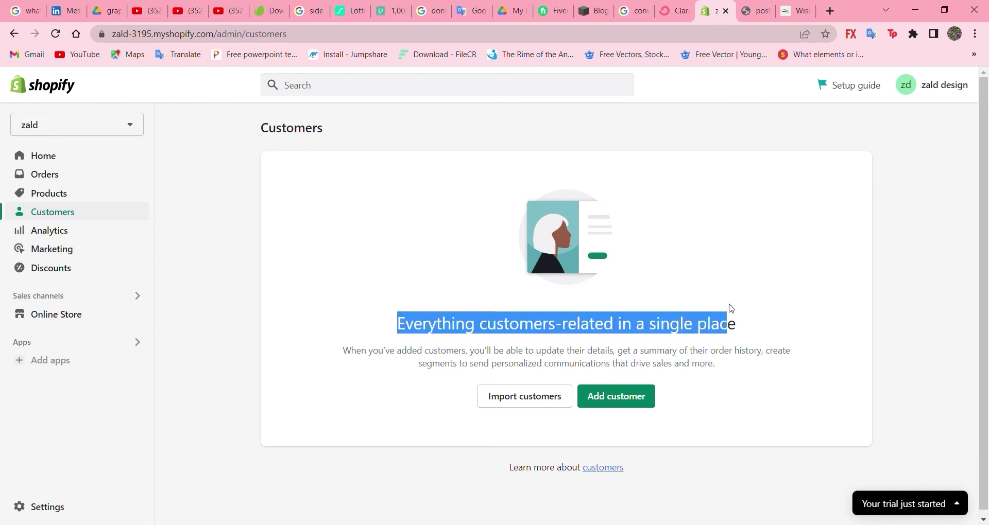
click(703, 387)
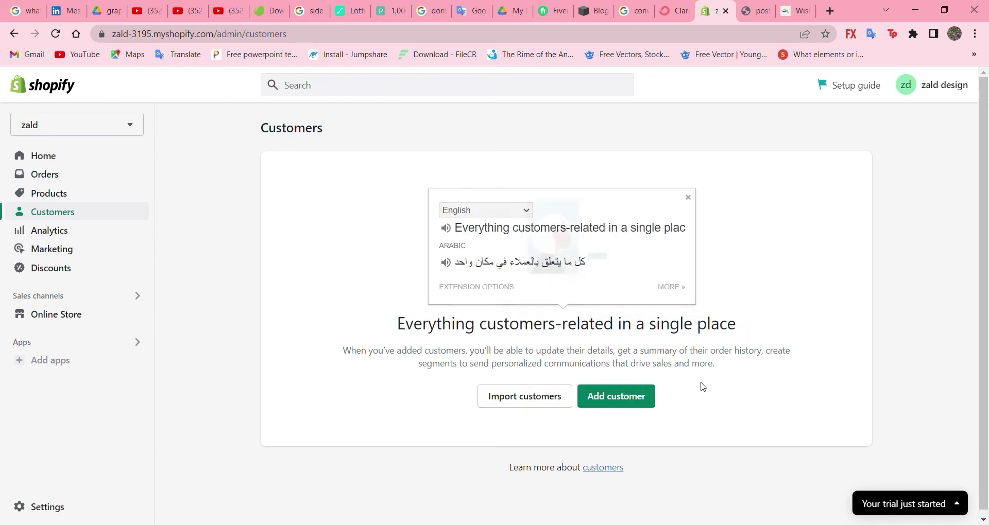
click(108, 232)
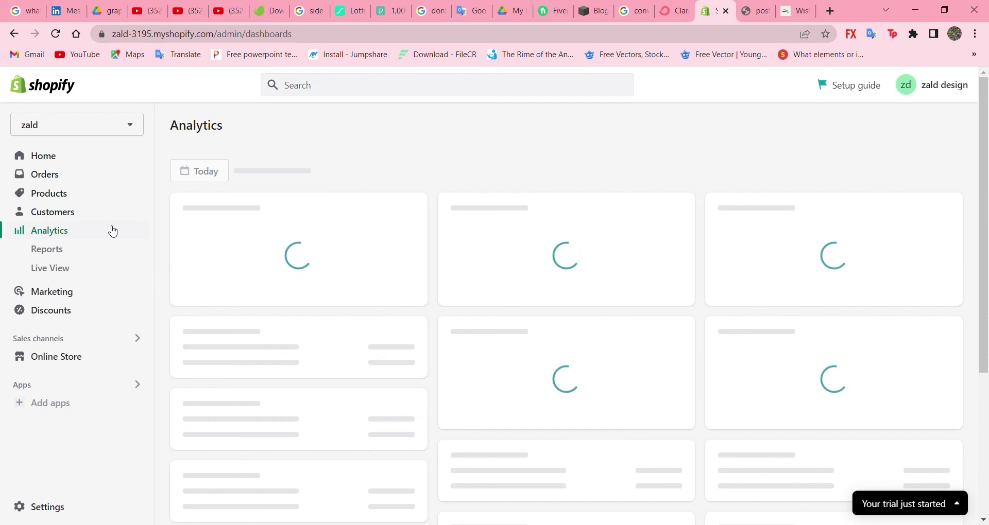
Step: Review the Analytics dashboard, selecting the 2 sessions count and Visitors label to translate
scroll(427, 314, down, 3)
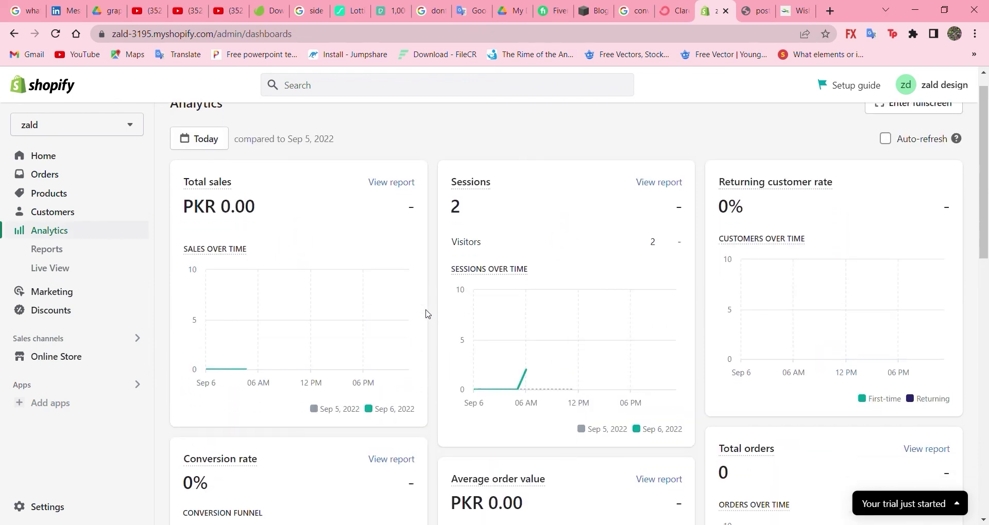
scroll(428, 314, up, 2)
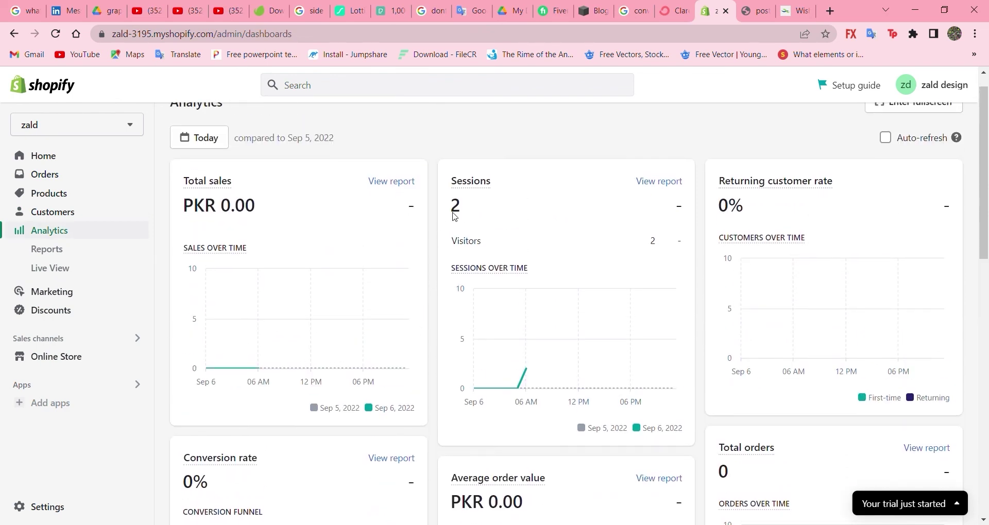
double_click(454, 207)
drag(452, 242, 475, 242)
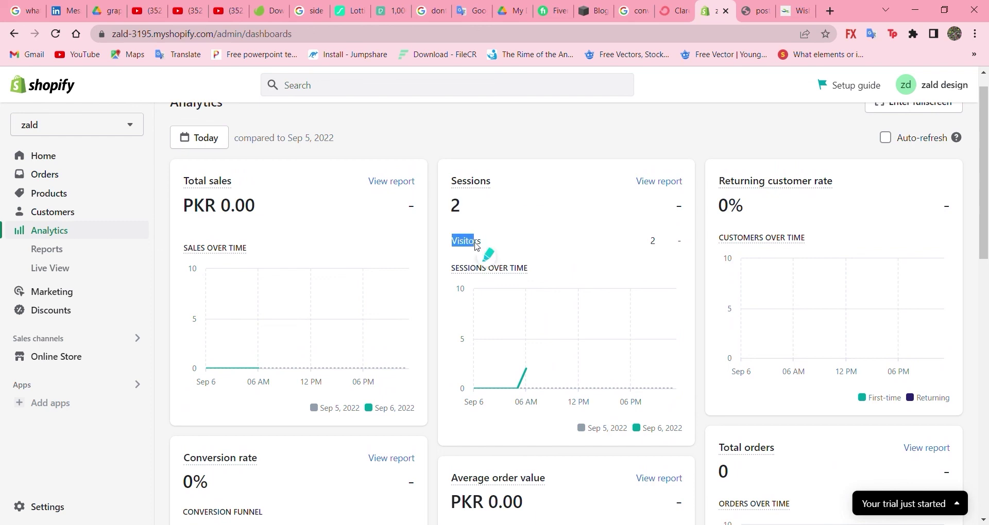
click(429, 236)
scroll(429, 236, down, 4)
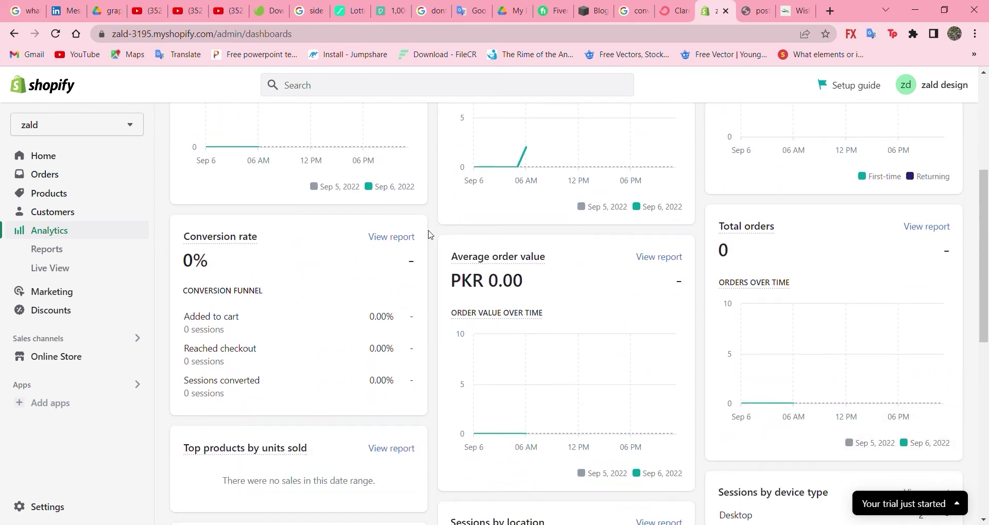
scroll(430, 235, down, 3)
scroll(430, 235, down, 3)
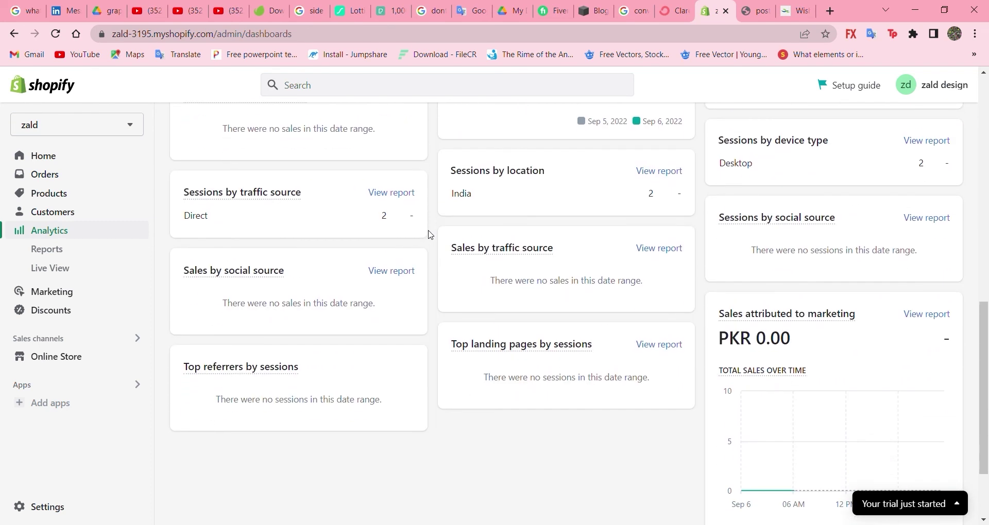
scroll(430, 236, up, 2)
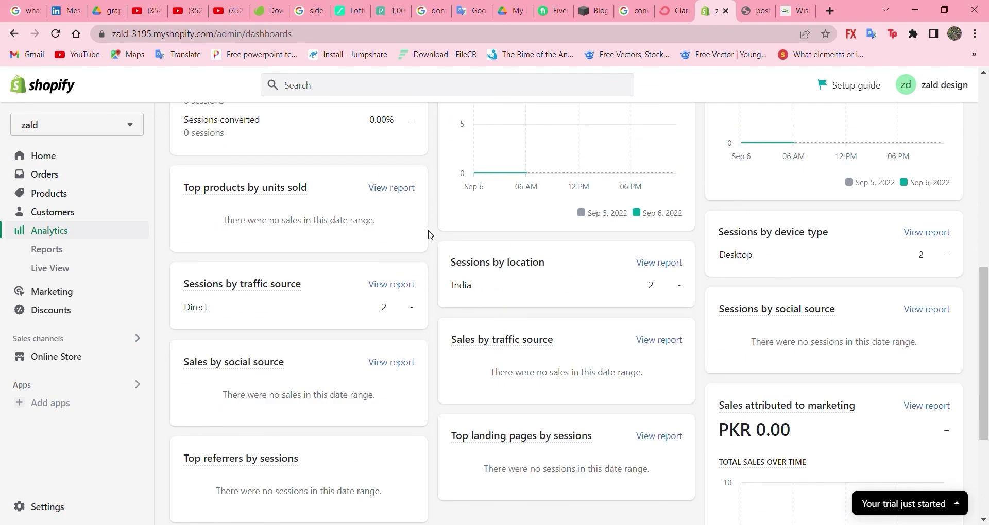
Step: Browse the Reports overview, translating Sales, then open Live View of visitors and sessions
click(96, 257)
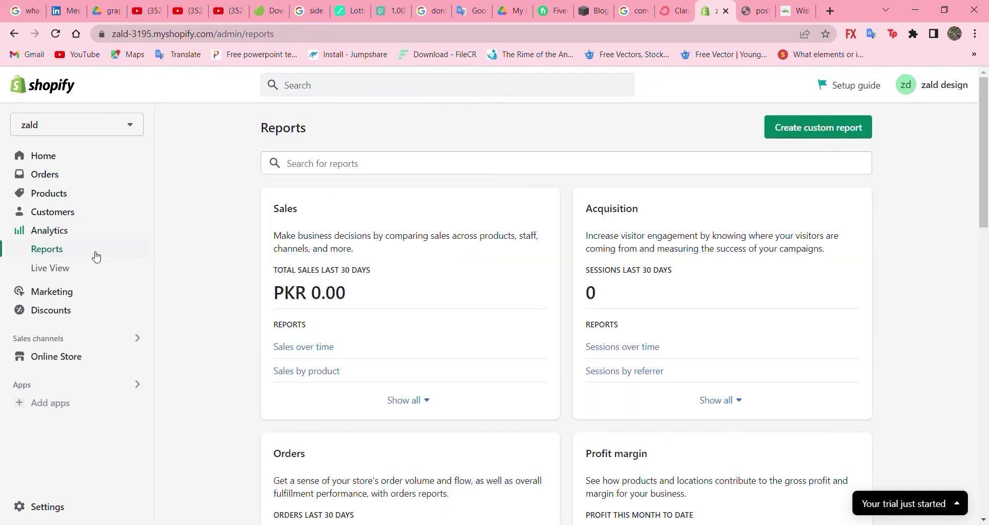
double_click(275, 212)
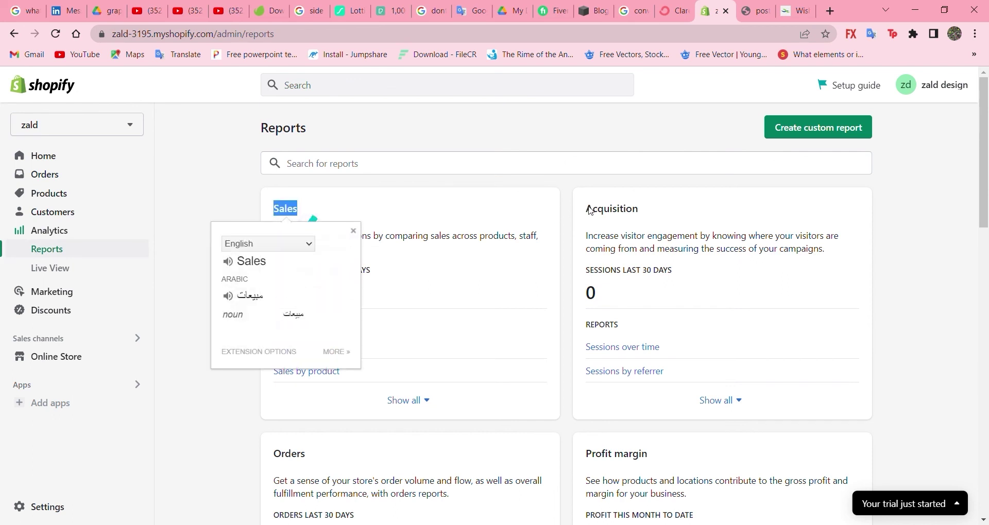
drag(590, 210, 679, 238)
scroll(525, 325, down, 4)
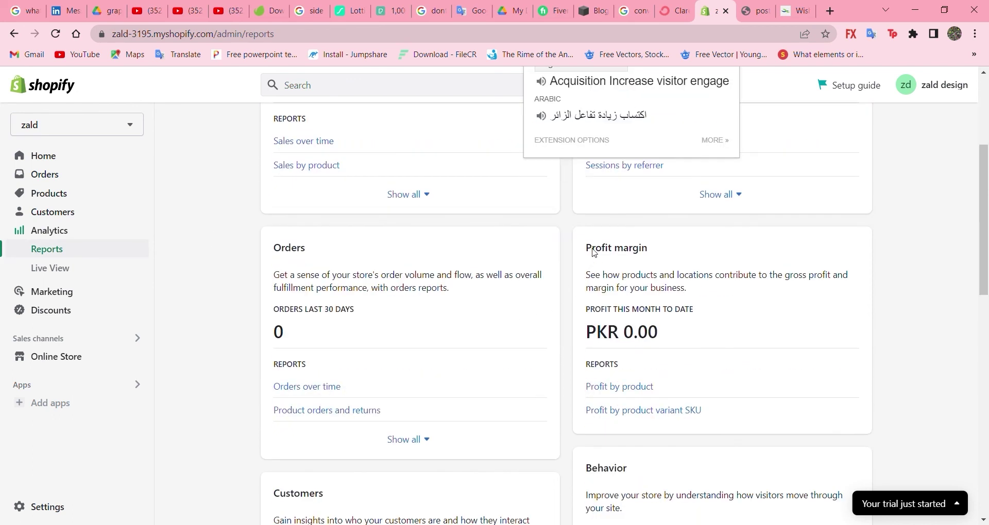
drag(590, 248, 658, 256)
scroll(515, 319, down, 8)
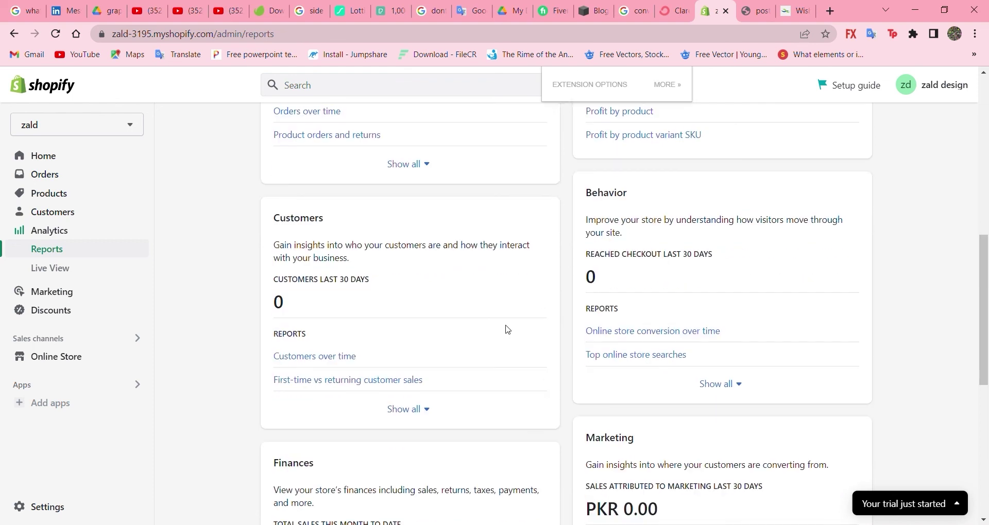
scroll(508, 329, down, 5)
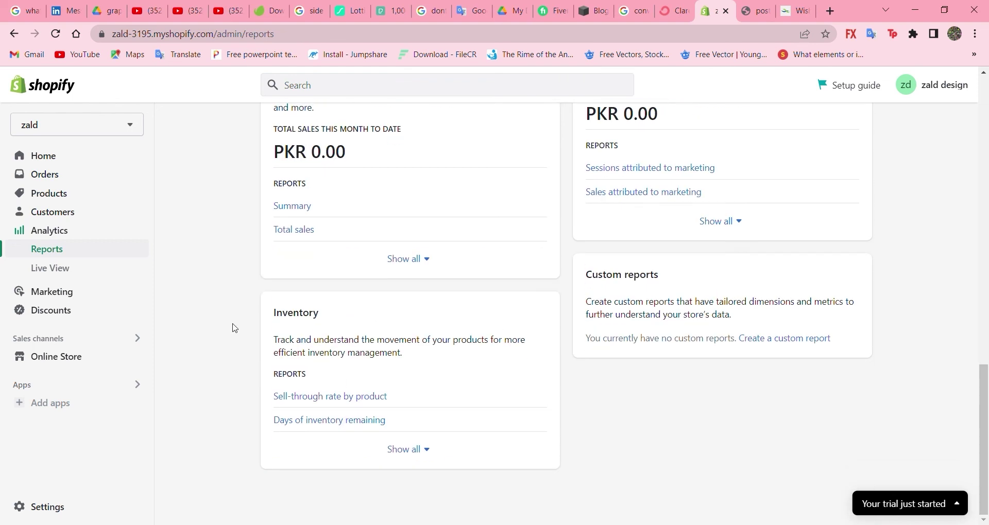
click(76, 268)
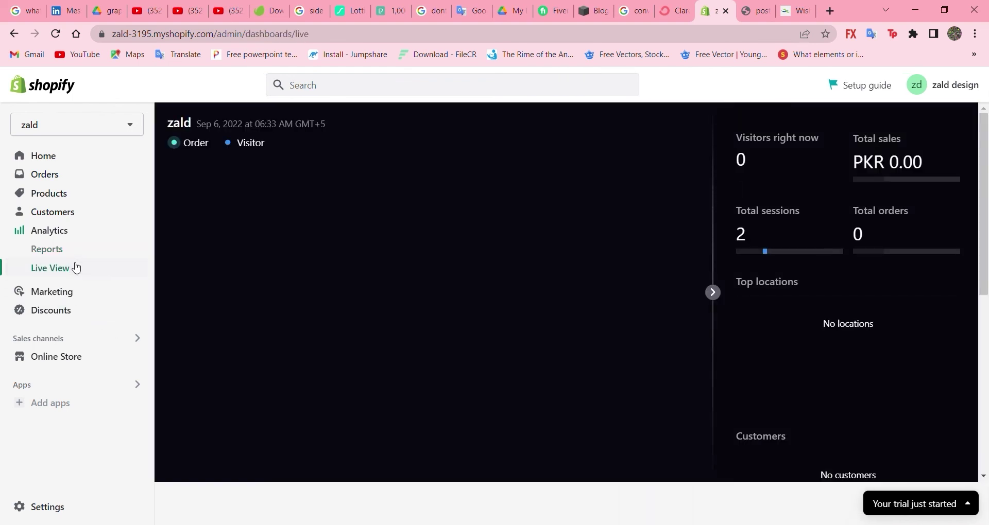